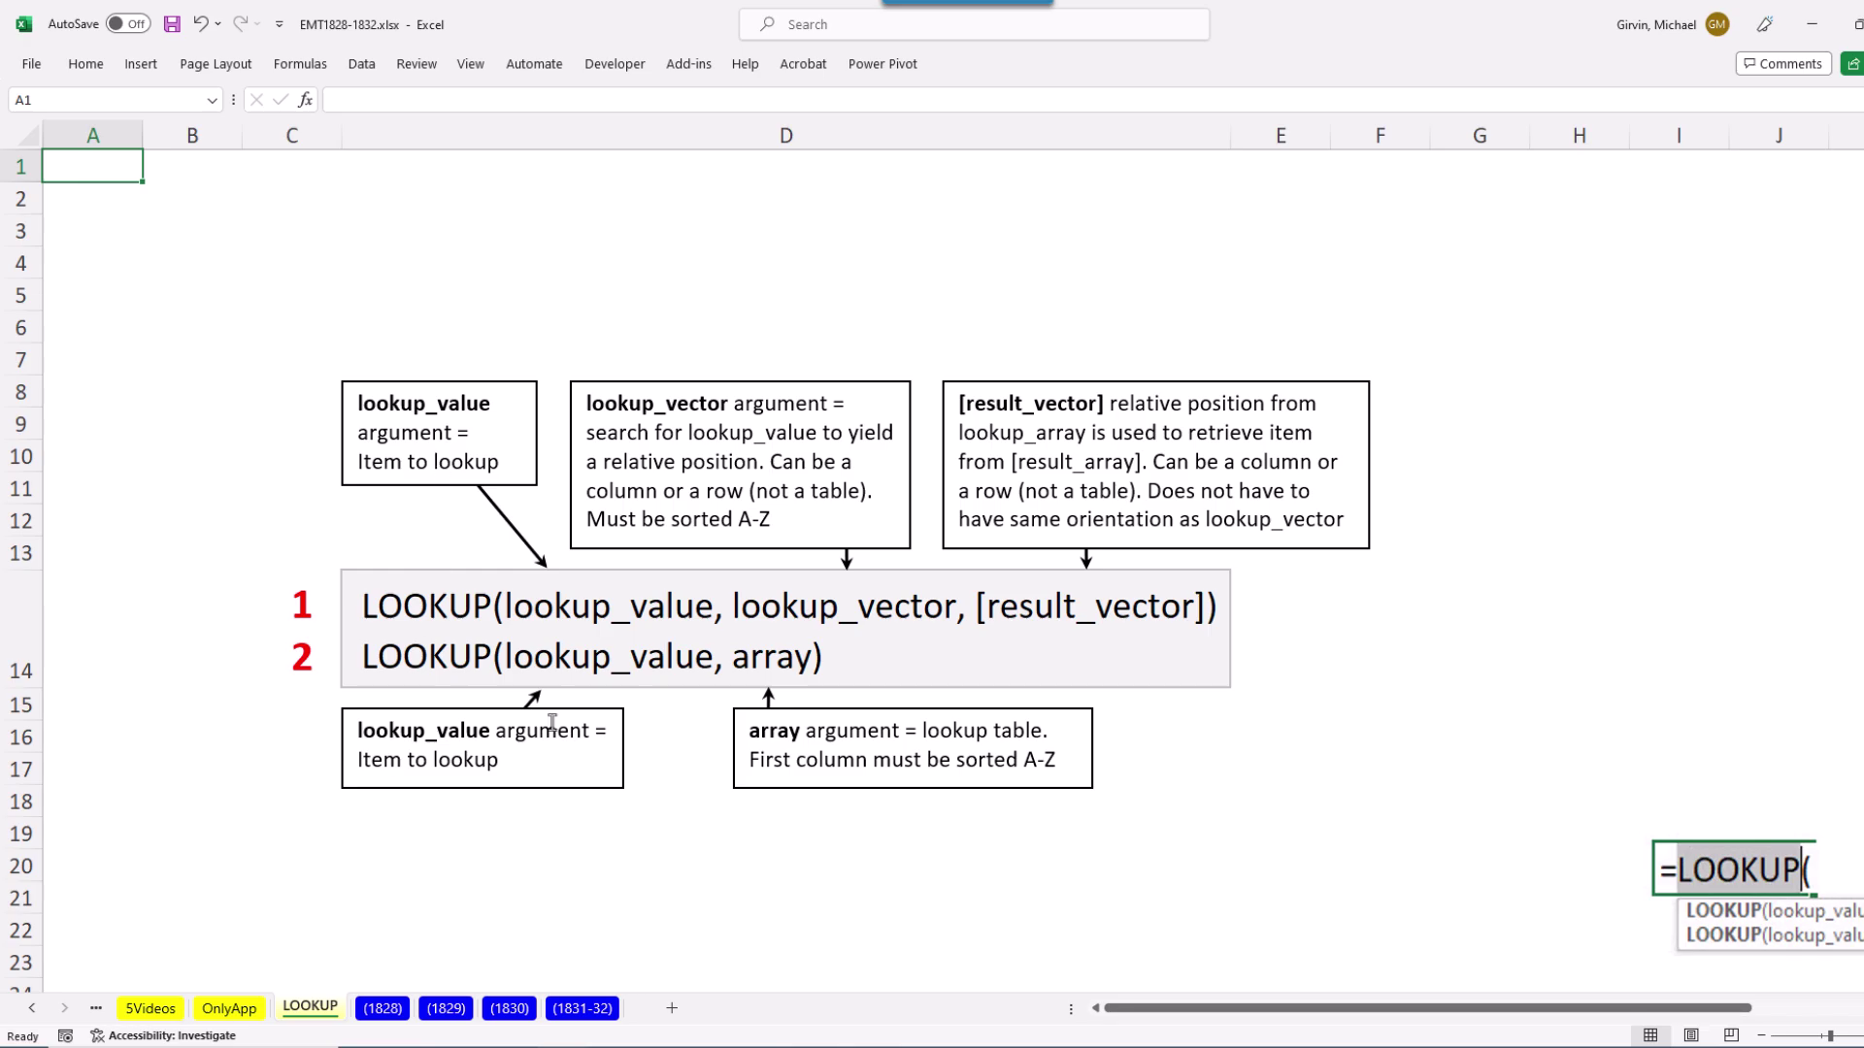
# Switch to the OnlyApp sheet with the Units Transaction Table and the discount tables
pyautogui.click(231, 1008)
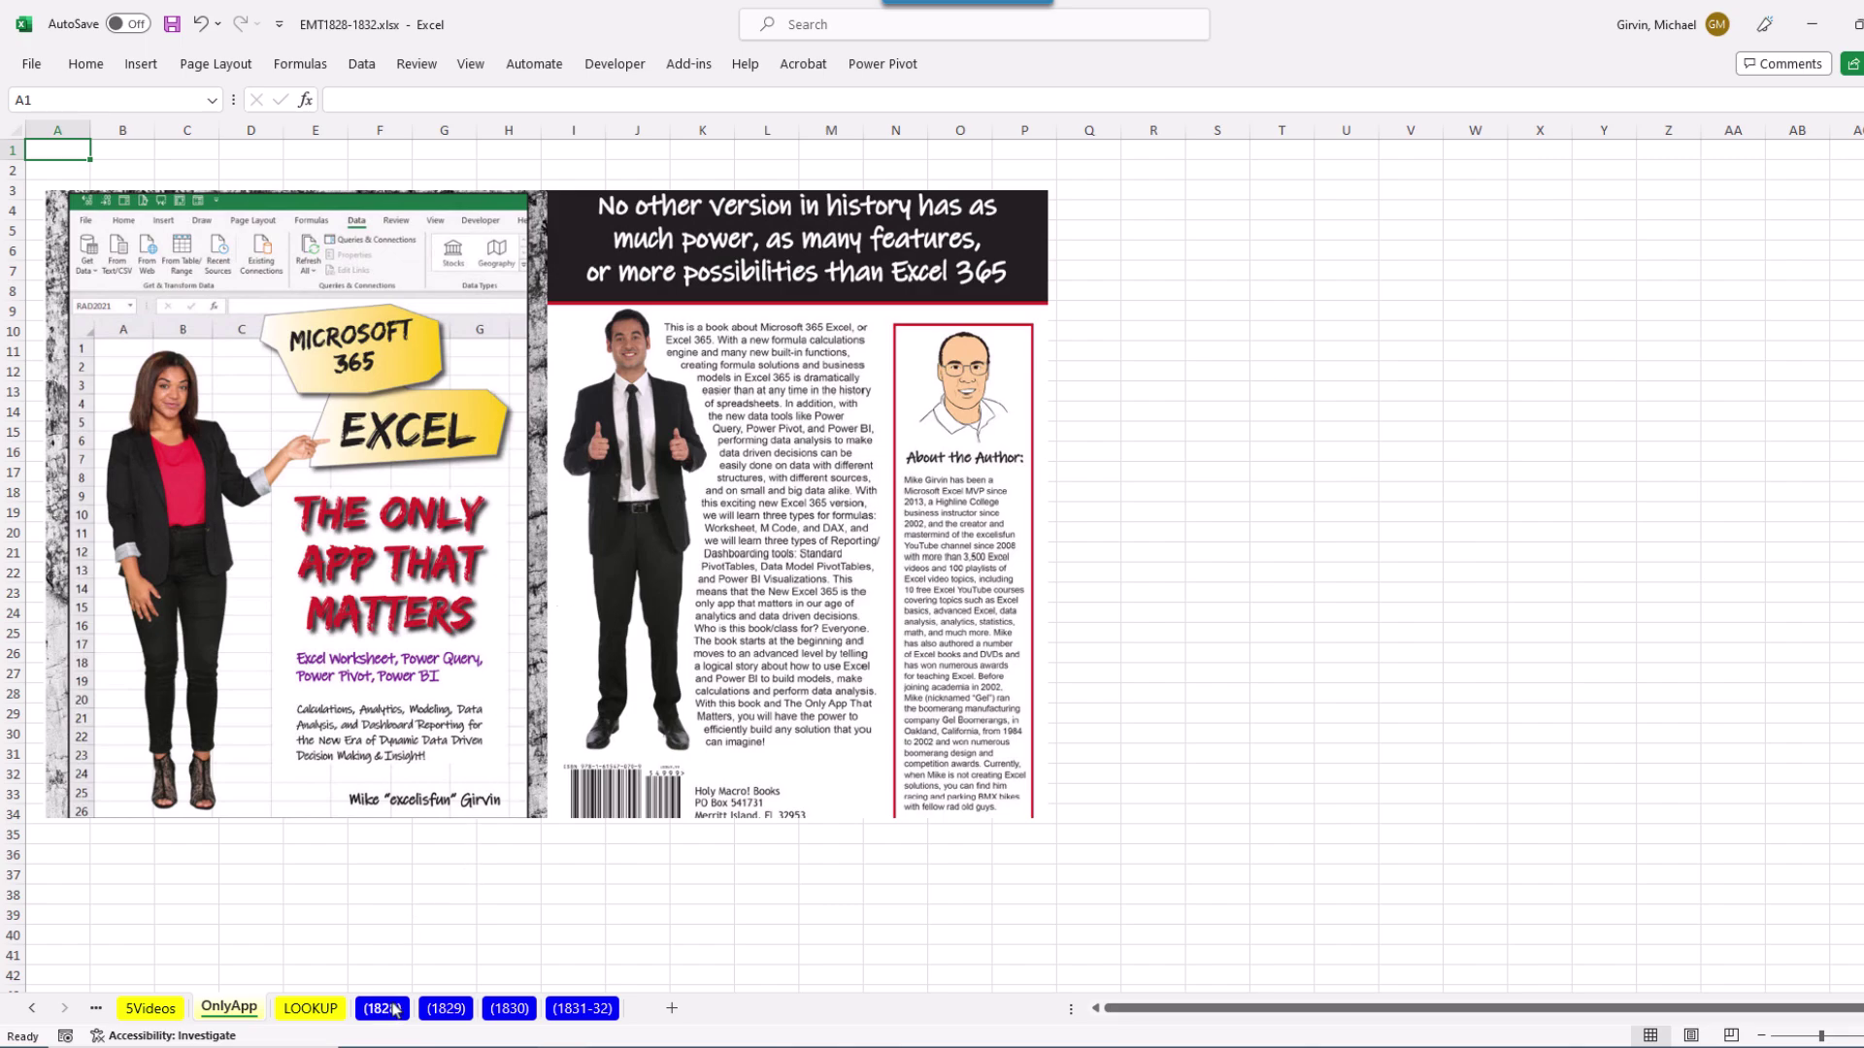
pyautogui.click(581, 1011)
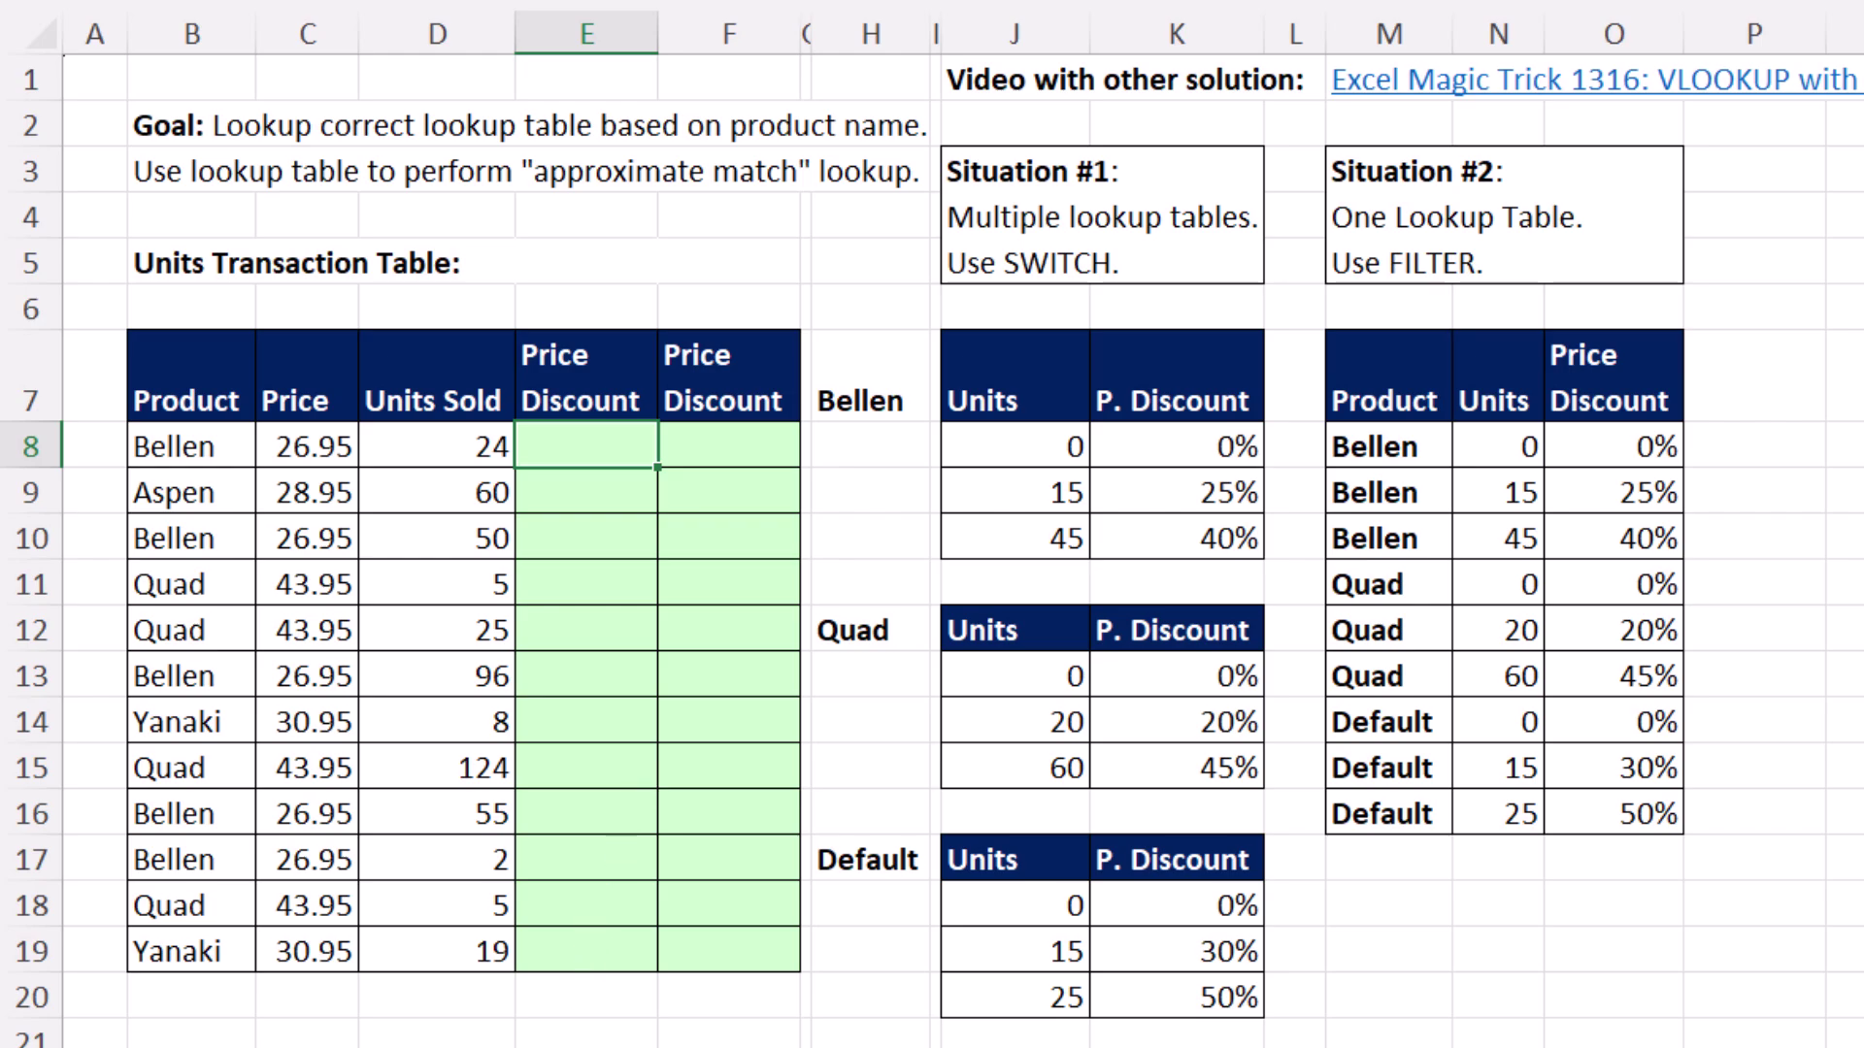
# Start =SWITCH in E8 on B8, matching $H$7 (Bellen) to the table $J$8:$K$10
pyautogui.write('=sw')
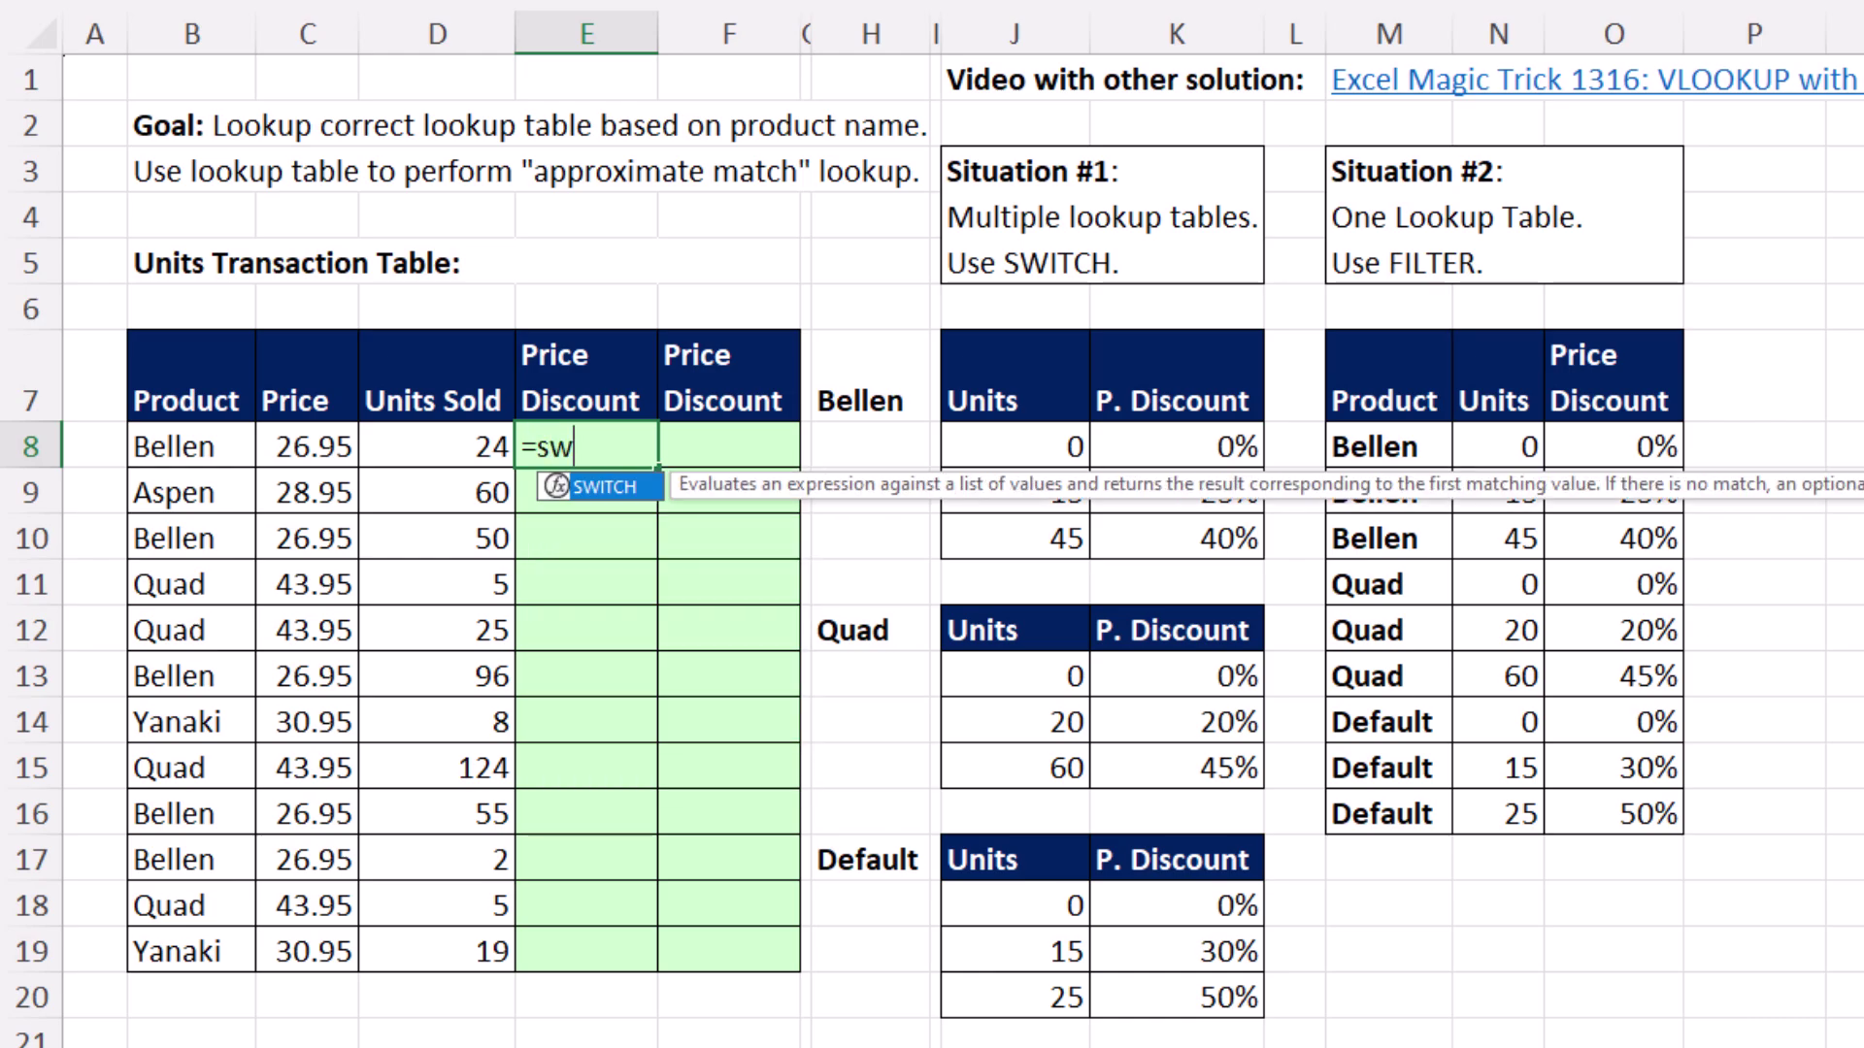
pyautogui.press('Tab')
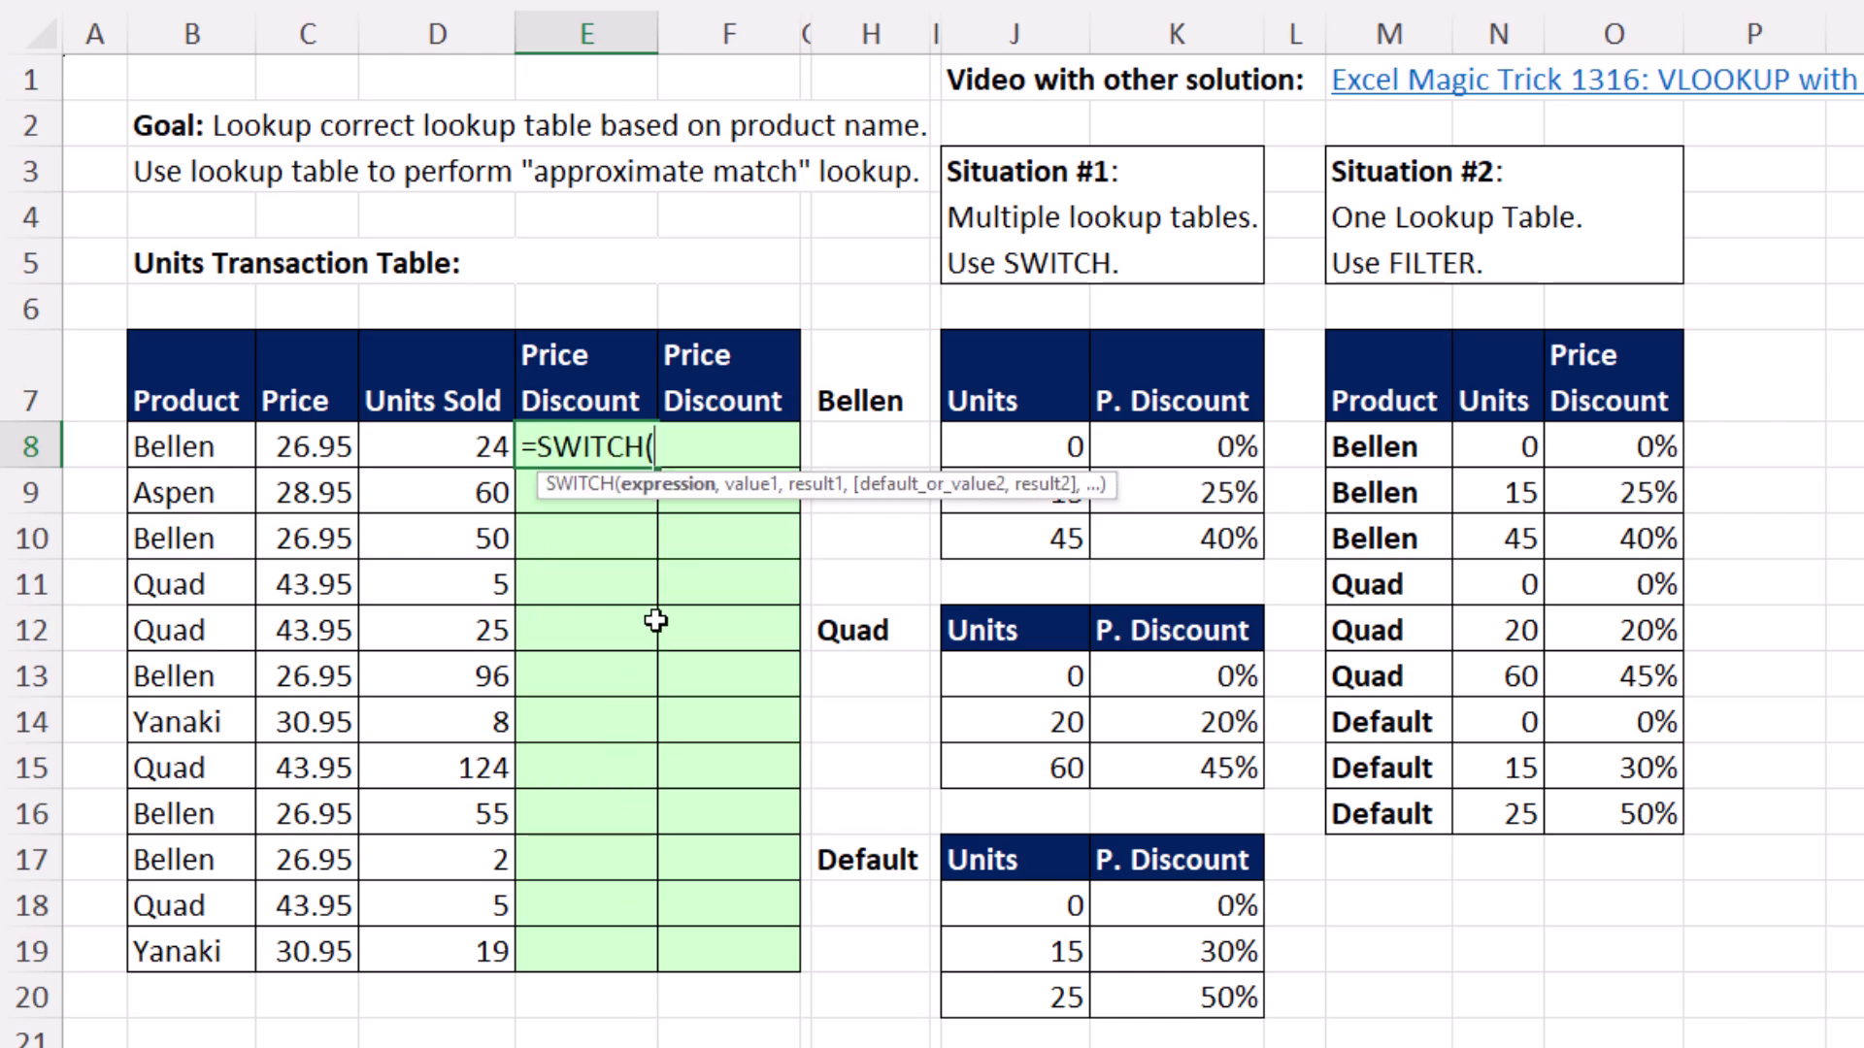
pyautogui.click(199, 448)
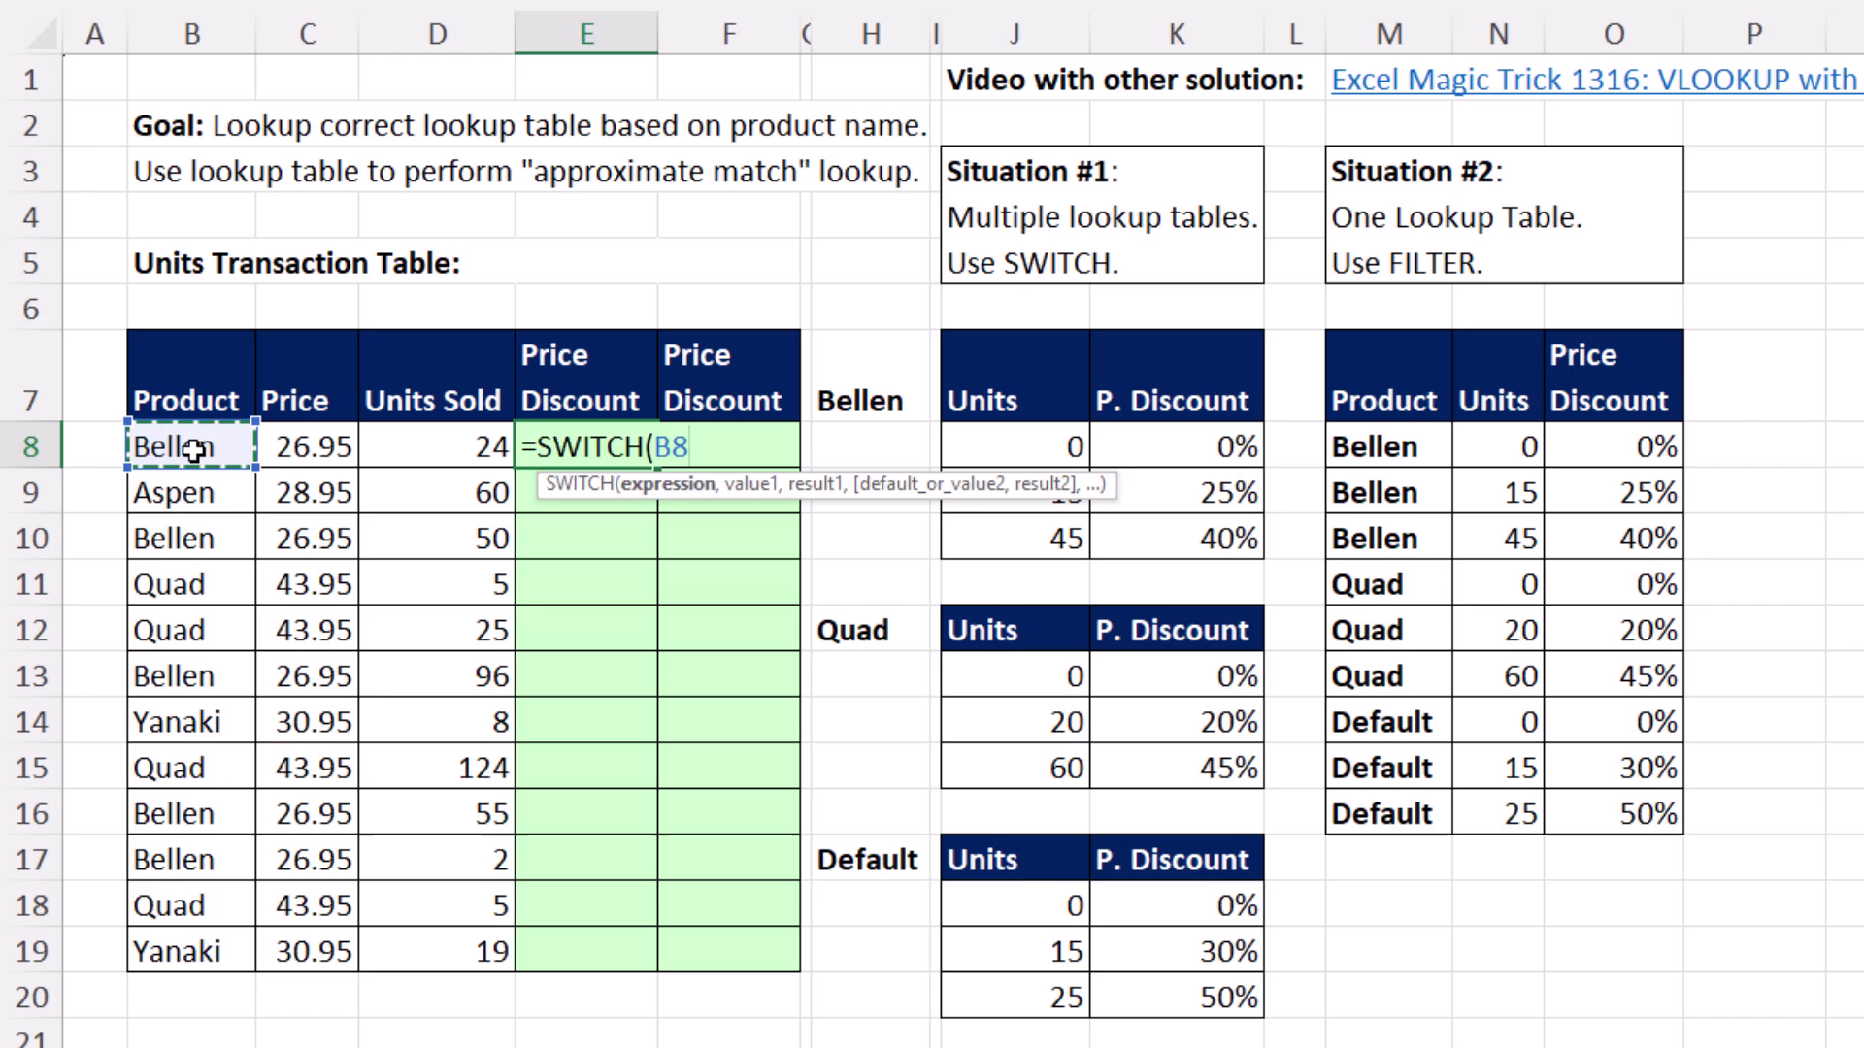
pyautogui.write(',')
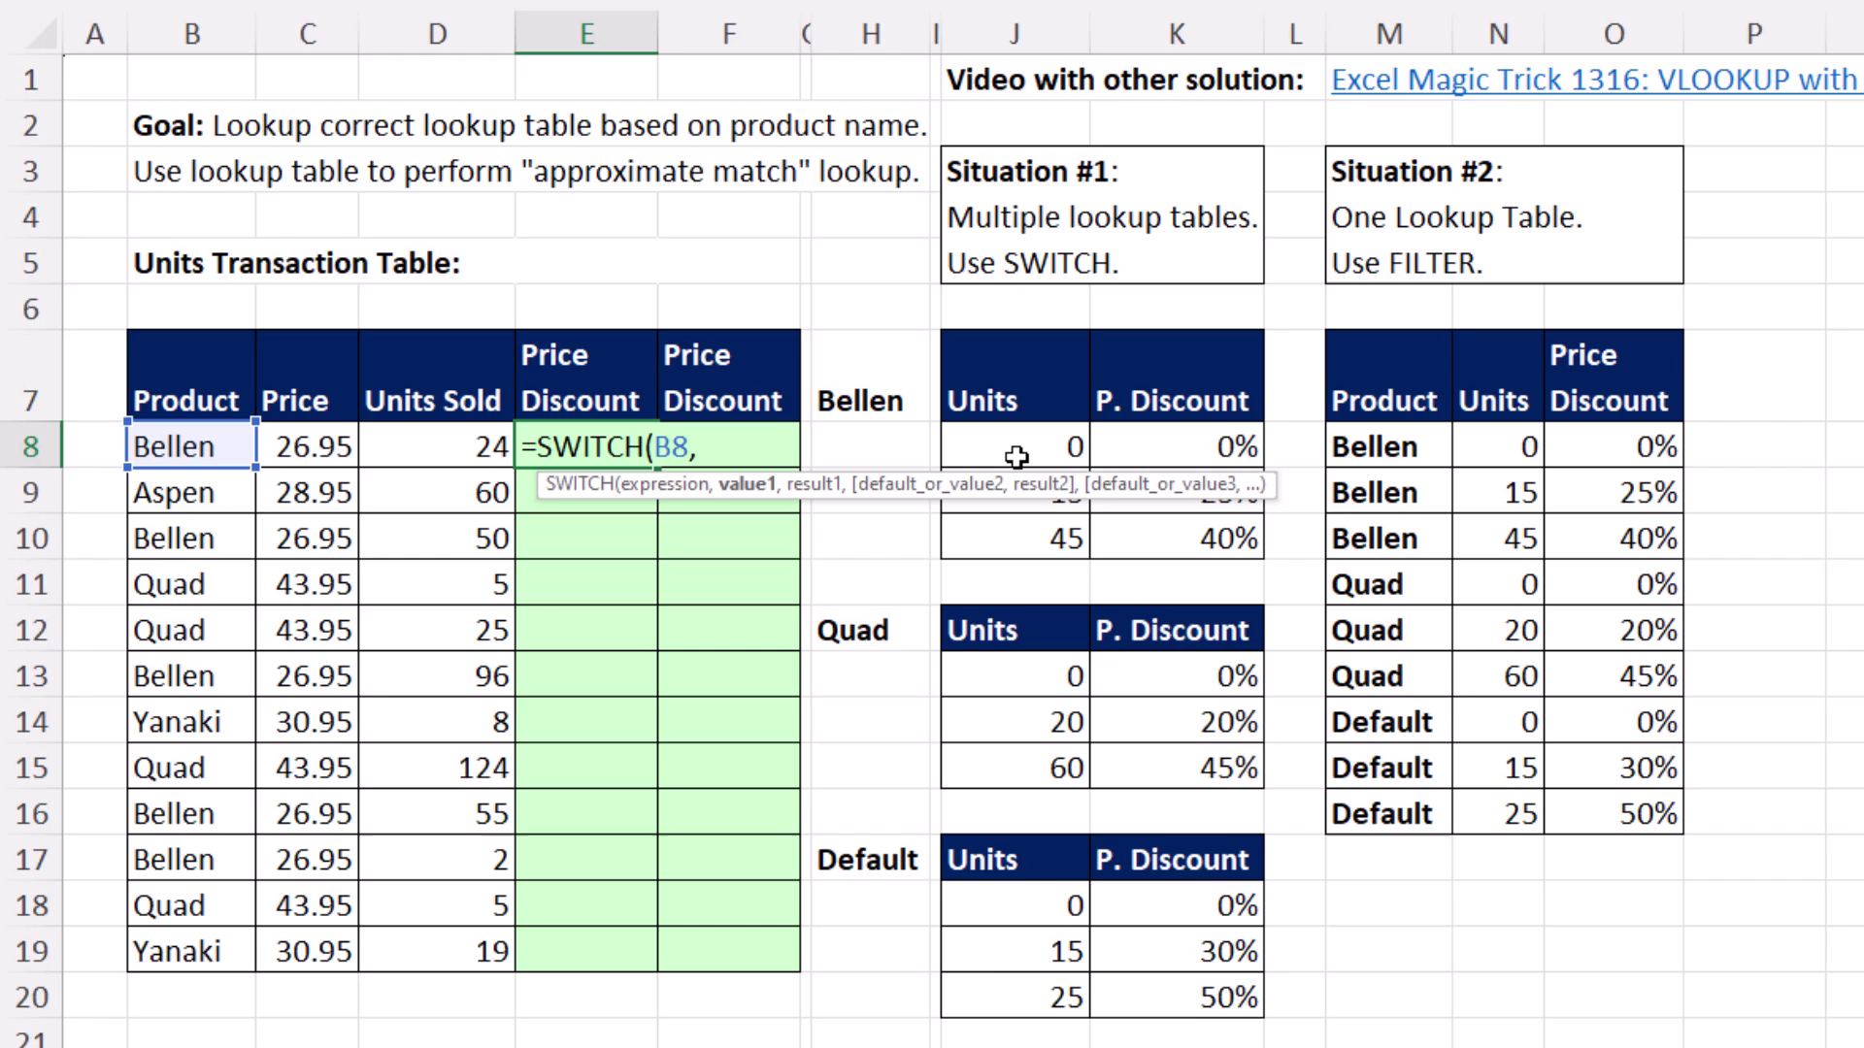
pyautogui.click(859, 400)
pyautogui.press('F4')
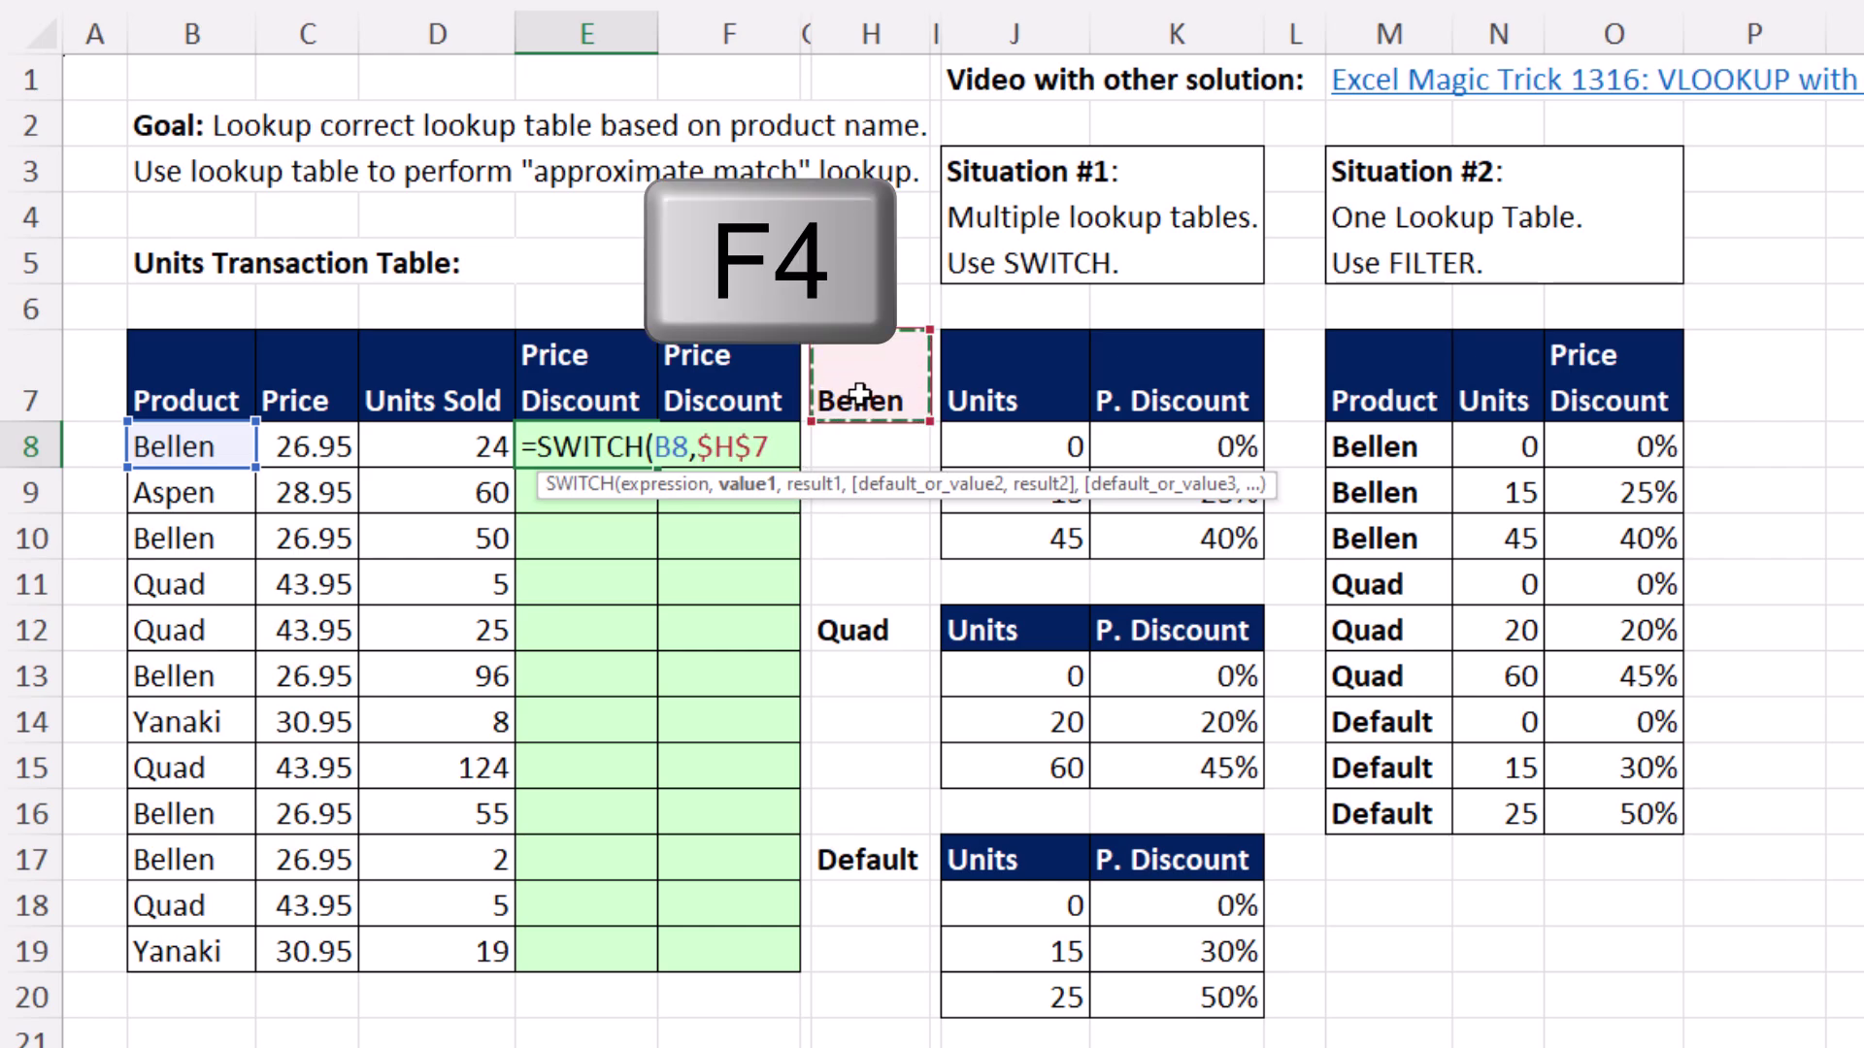
pyautogui.write(',')
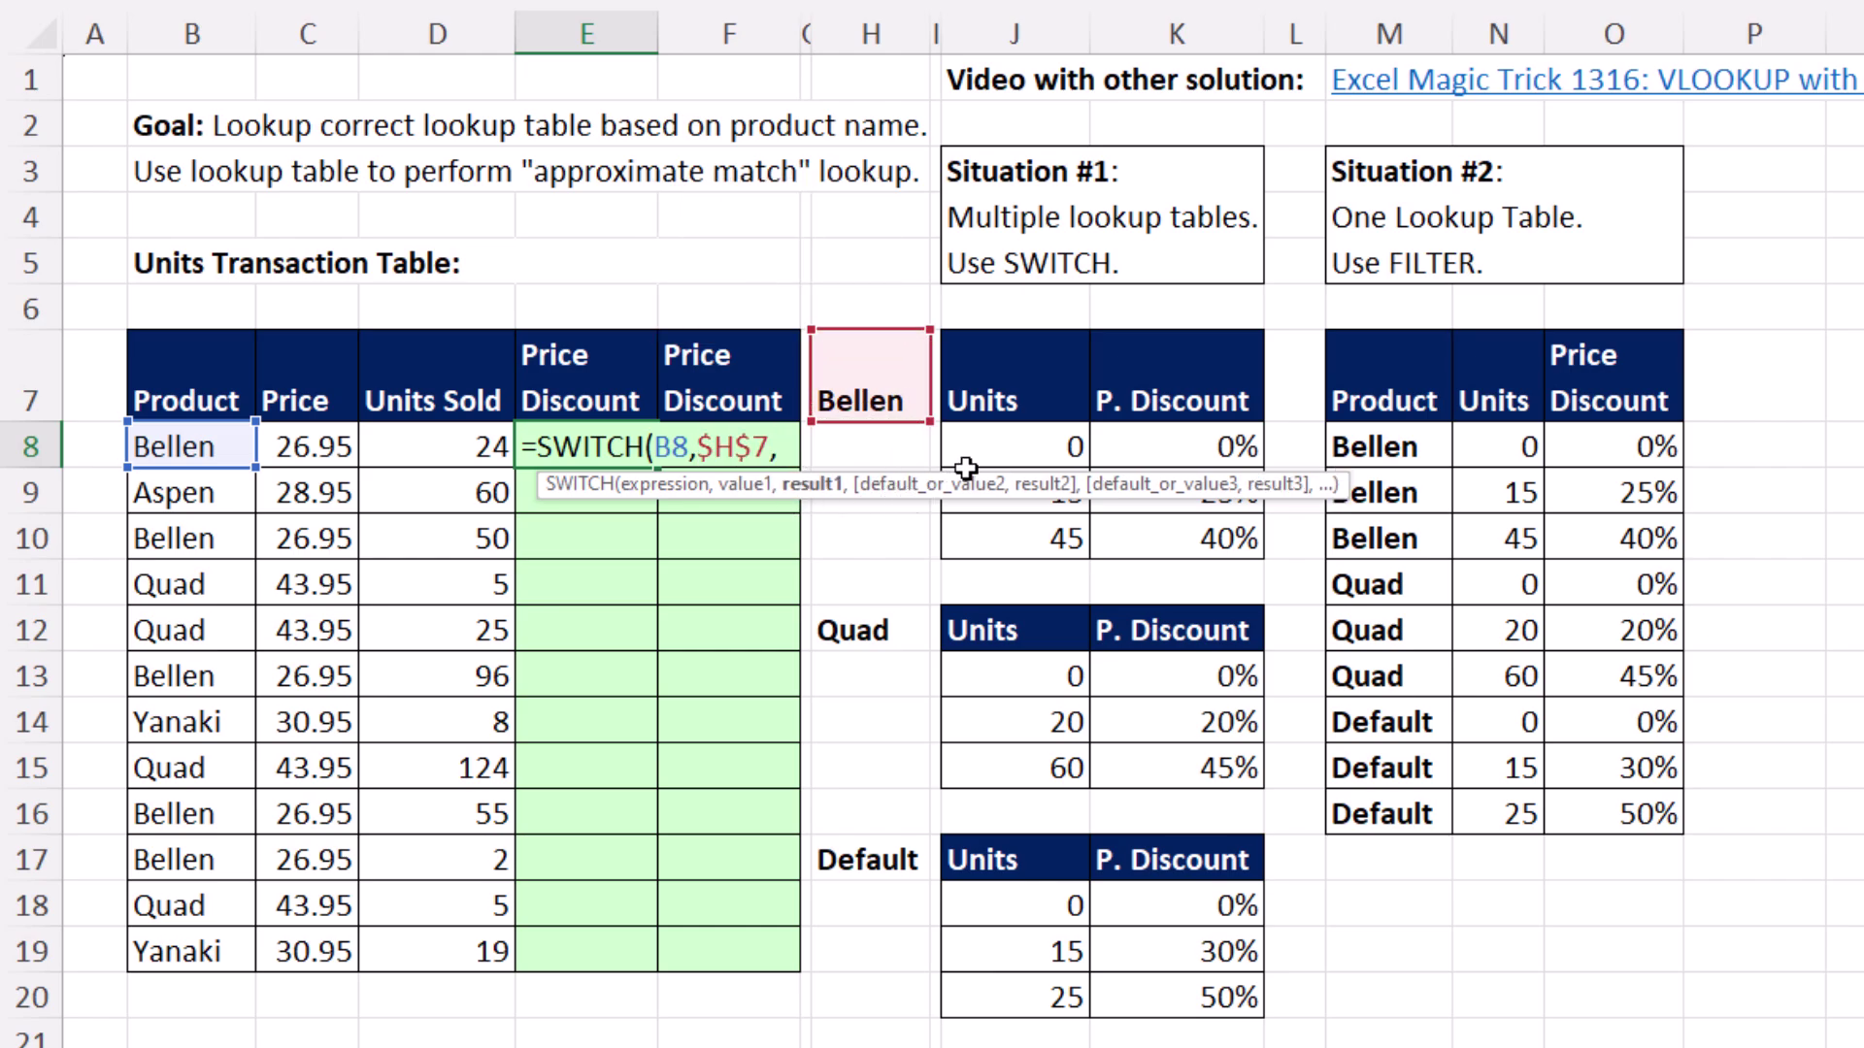
pyautogui.moveTo(981, 447); pyautogui.dragTo(1194, 524)
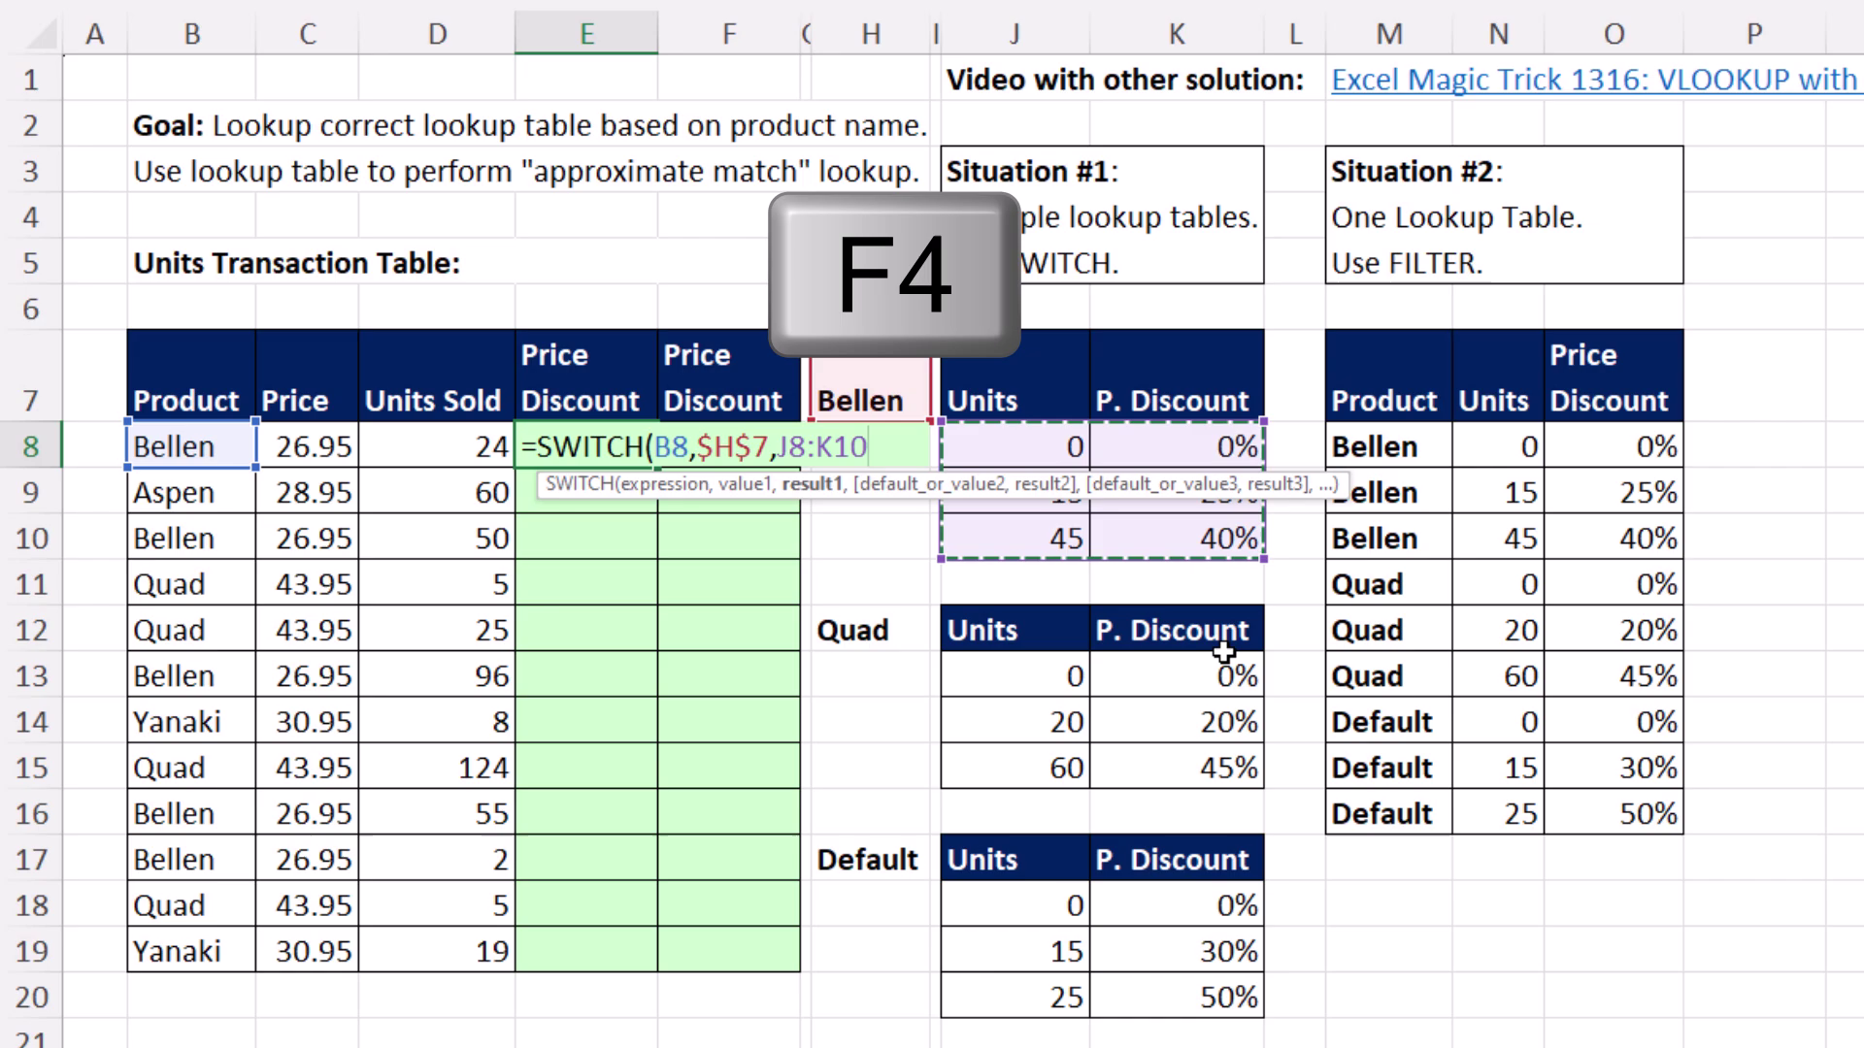
pyautogui.press('F4')
# Add $H$12 (Quad) with table $J$13:$K$15, and $J$18:$K$20 as the default result
pyautogui.write(',')
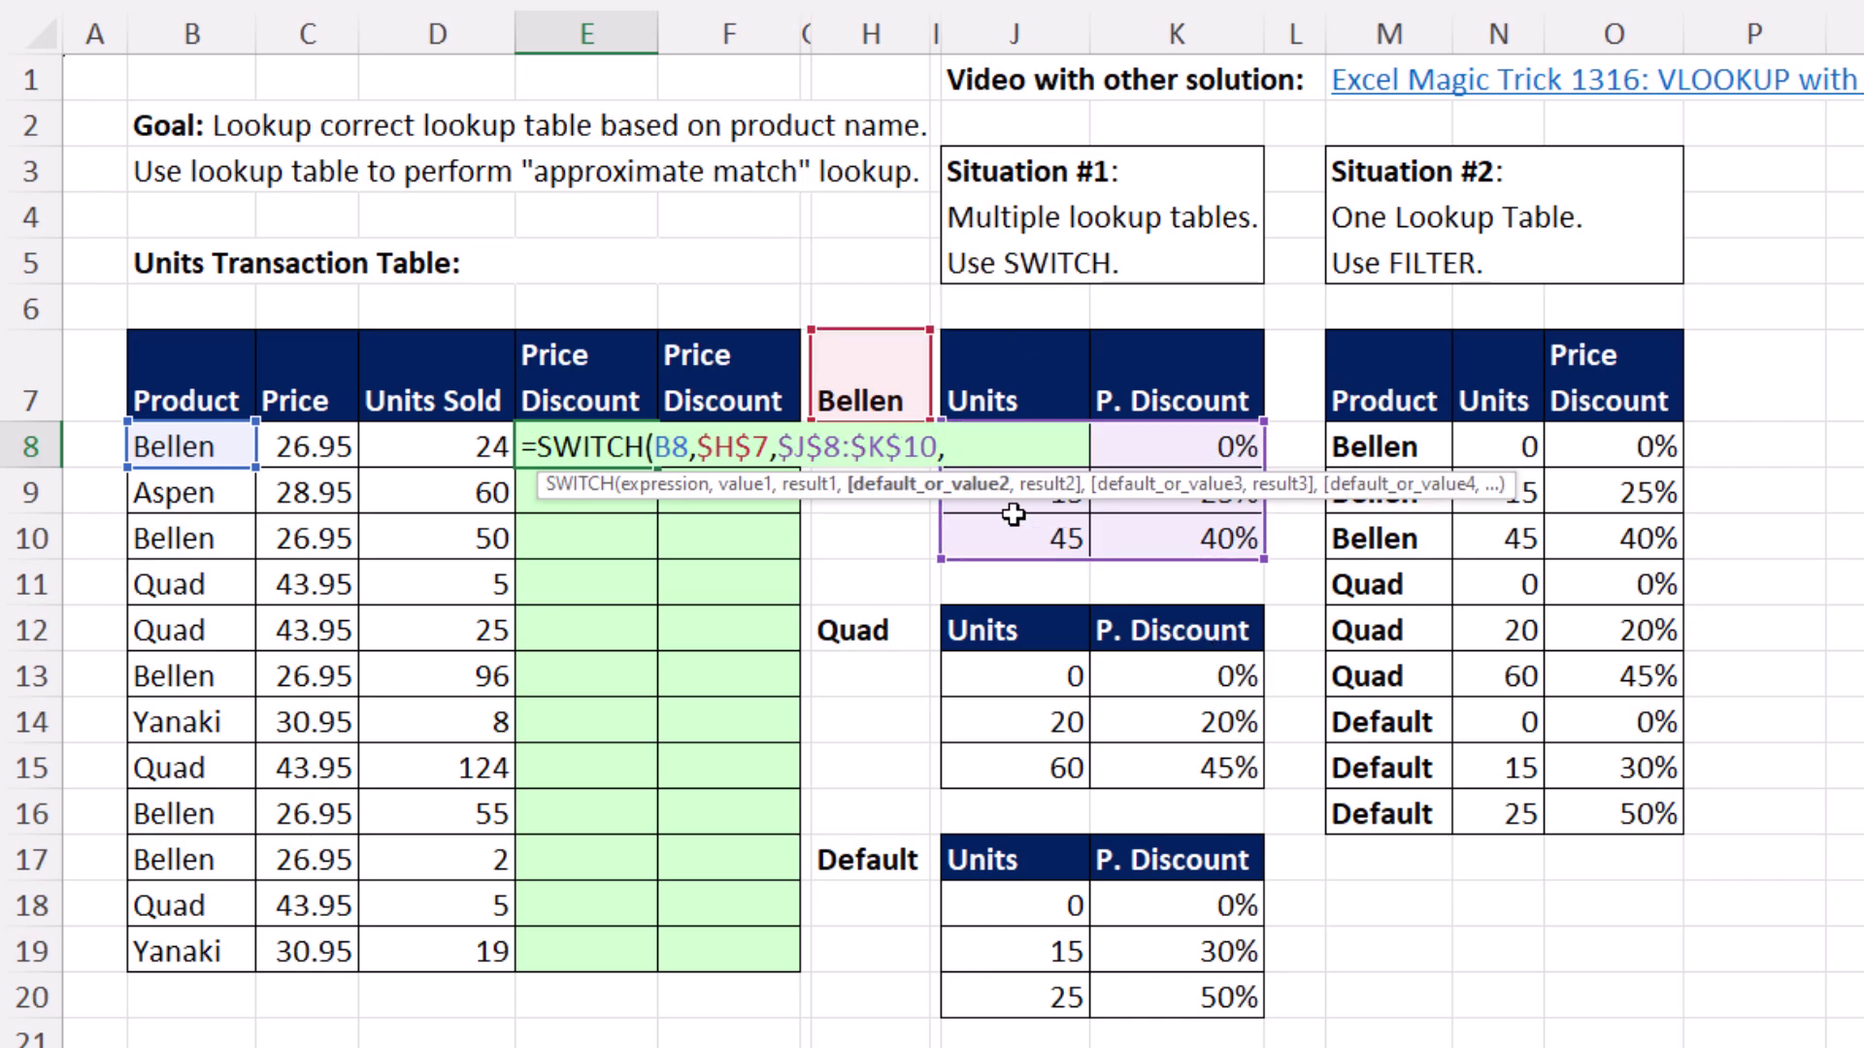
pyautogui.click(884, 629)
pyautogui.press('F4')
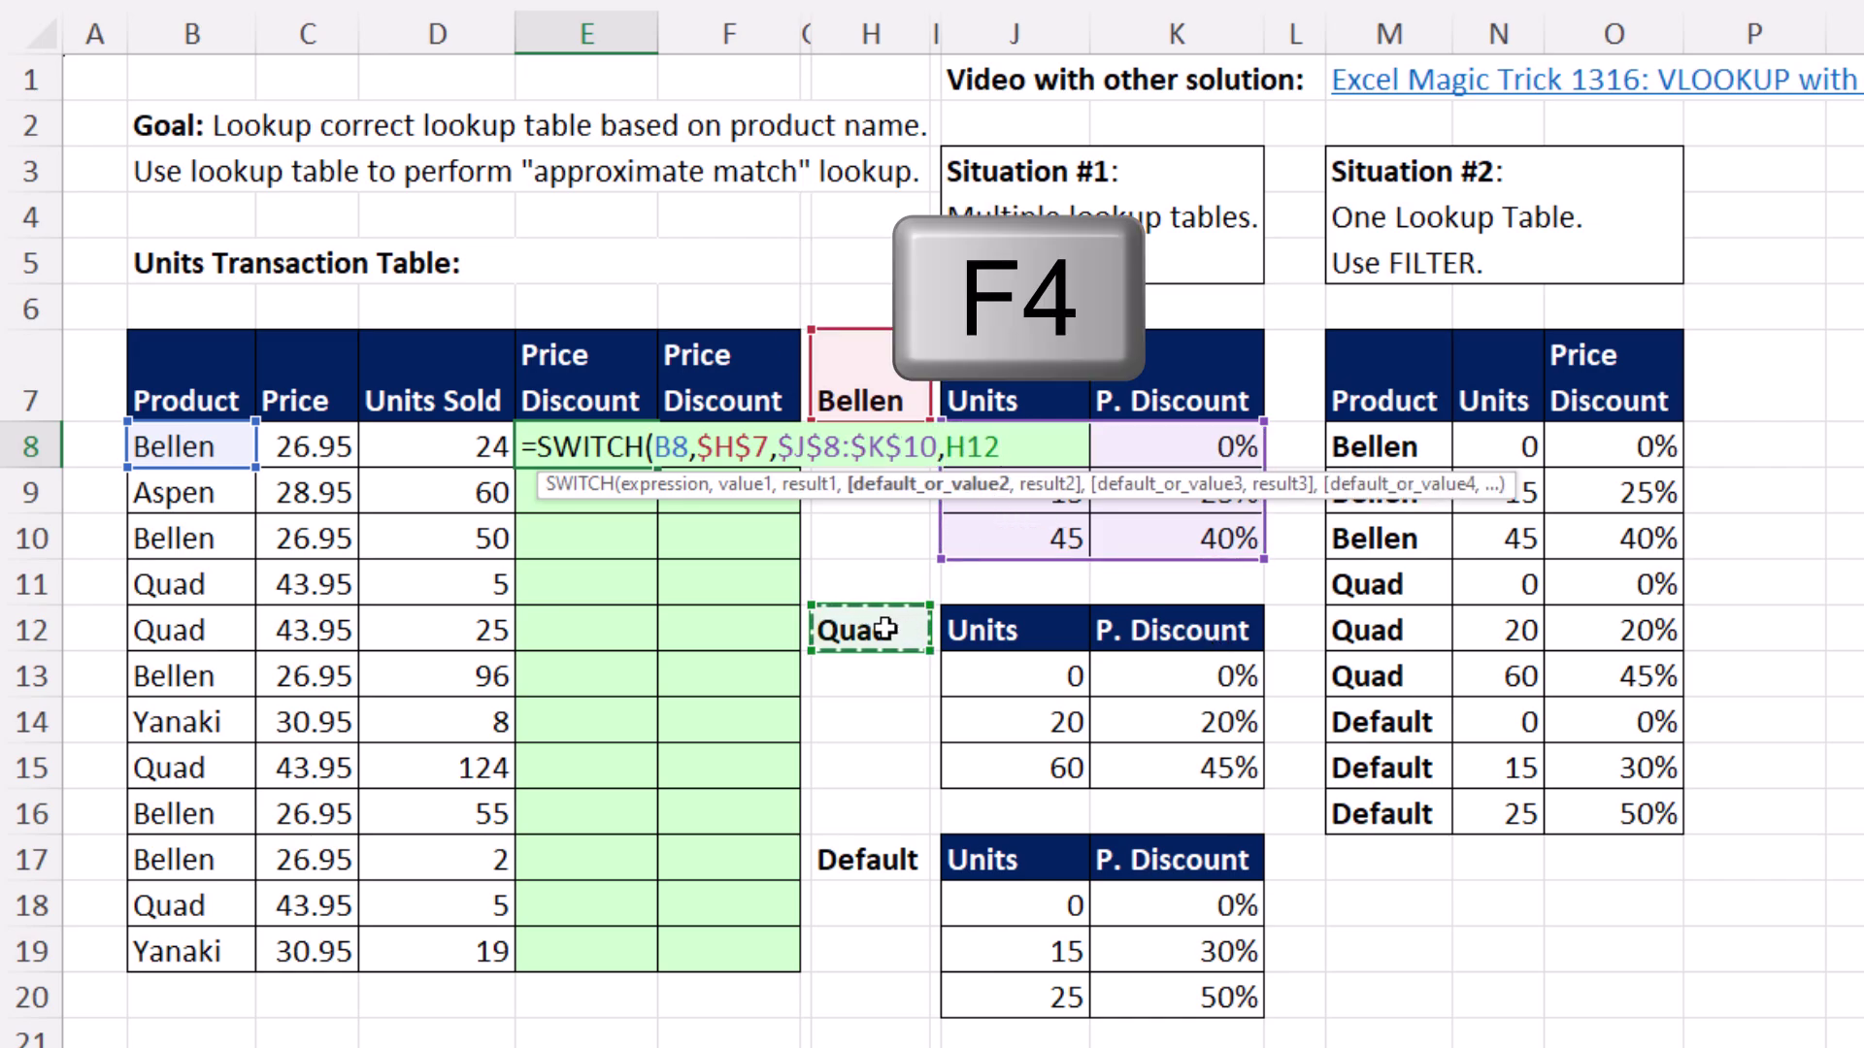
pyautogui.write(',')
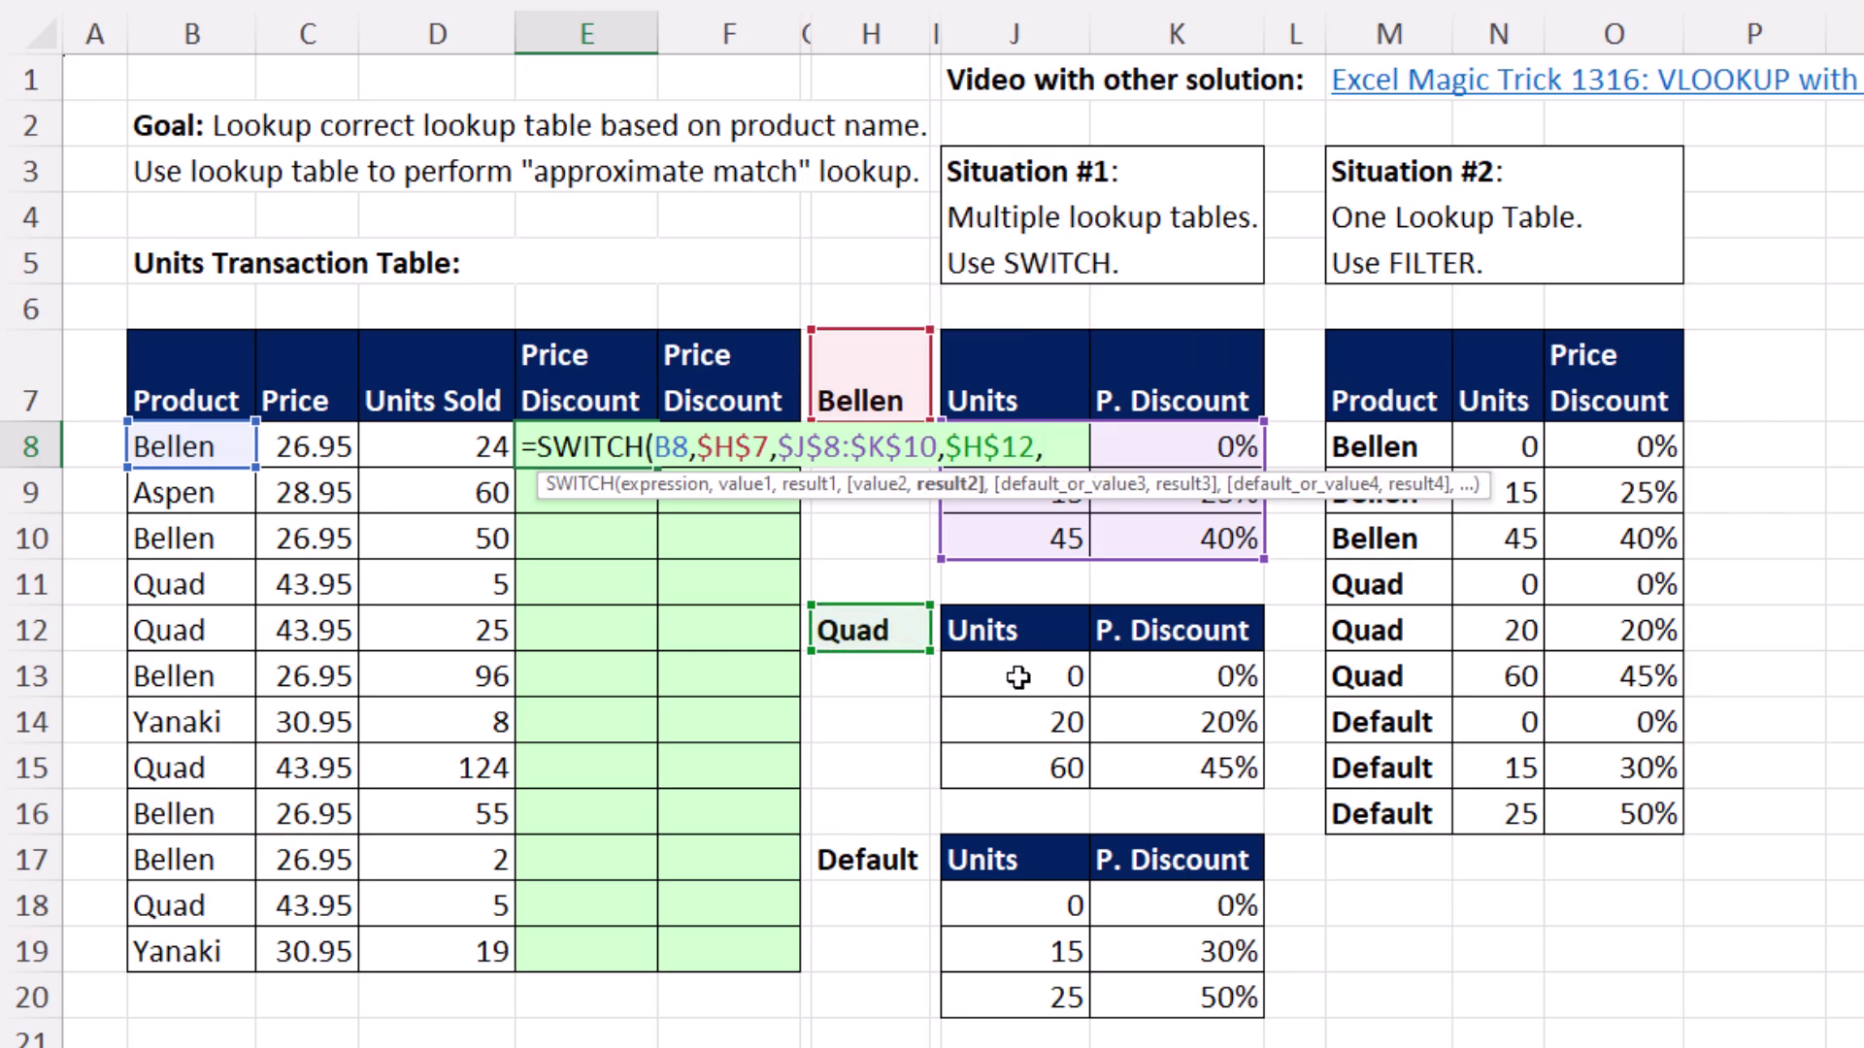
pyautogui.moveTo(1017, 677); pyautogui.dragTo(1161, 760)
pyautogui.press('F4')
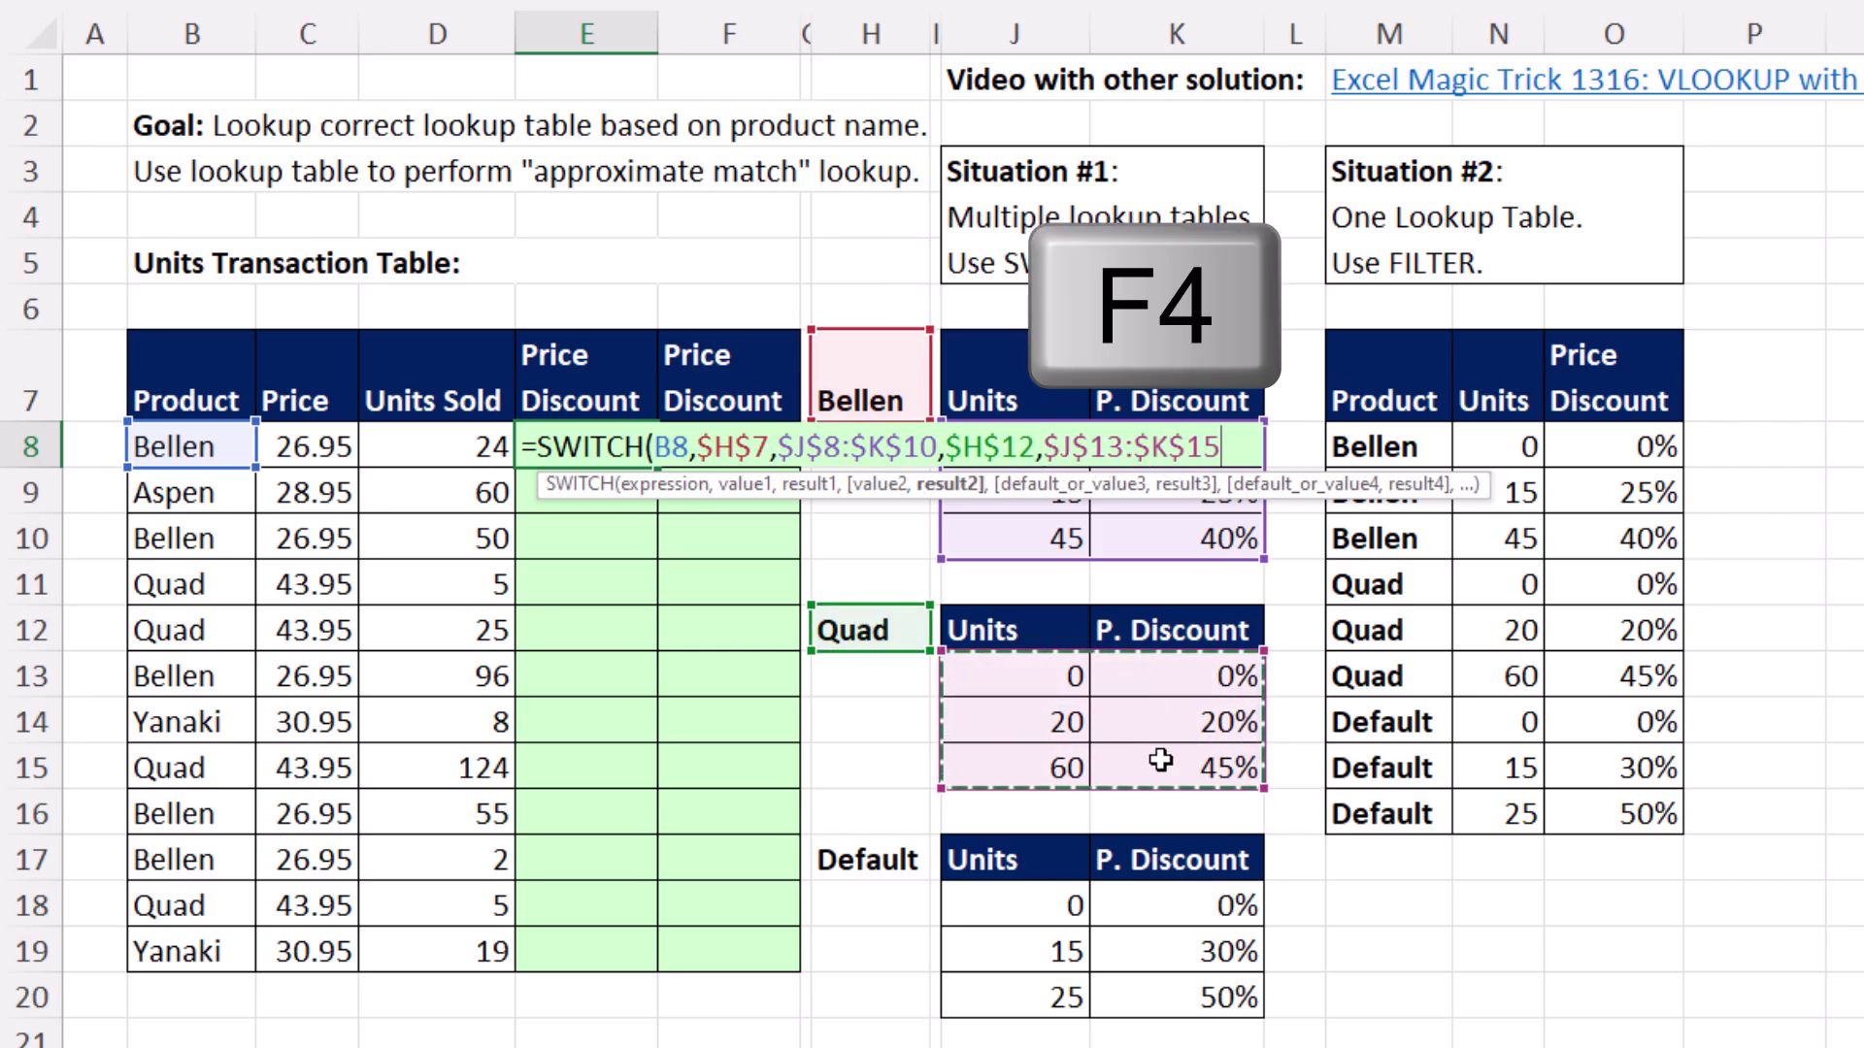
pyautogui.write(',')
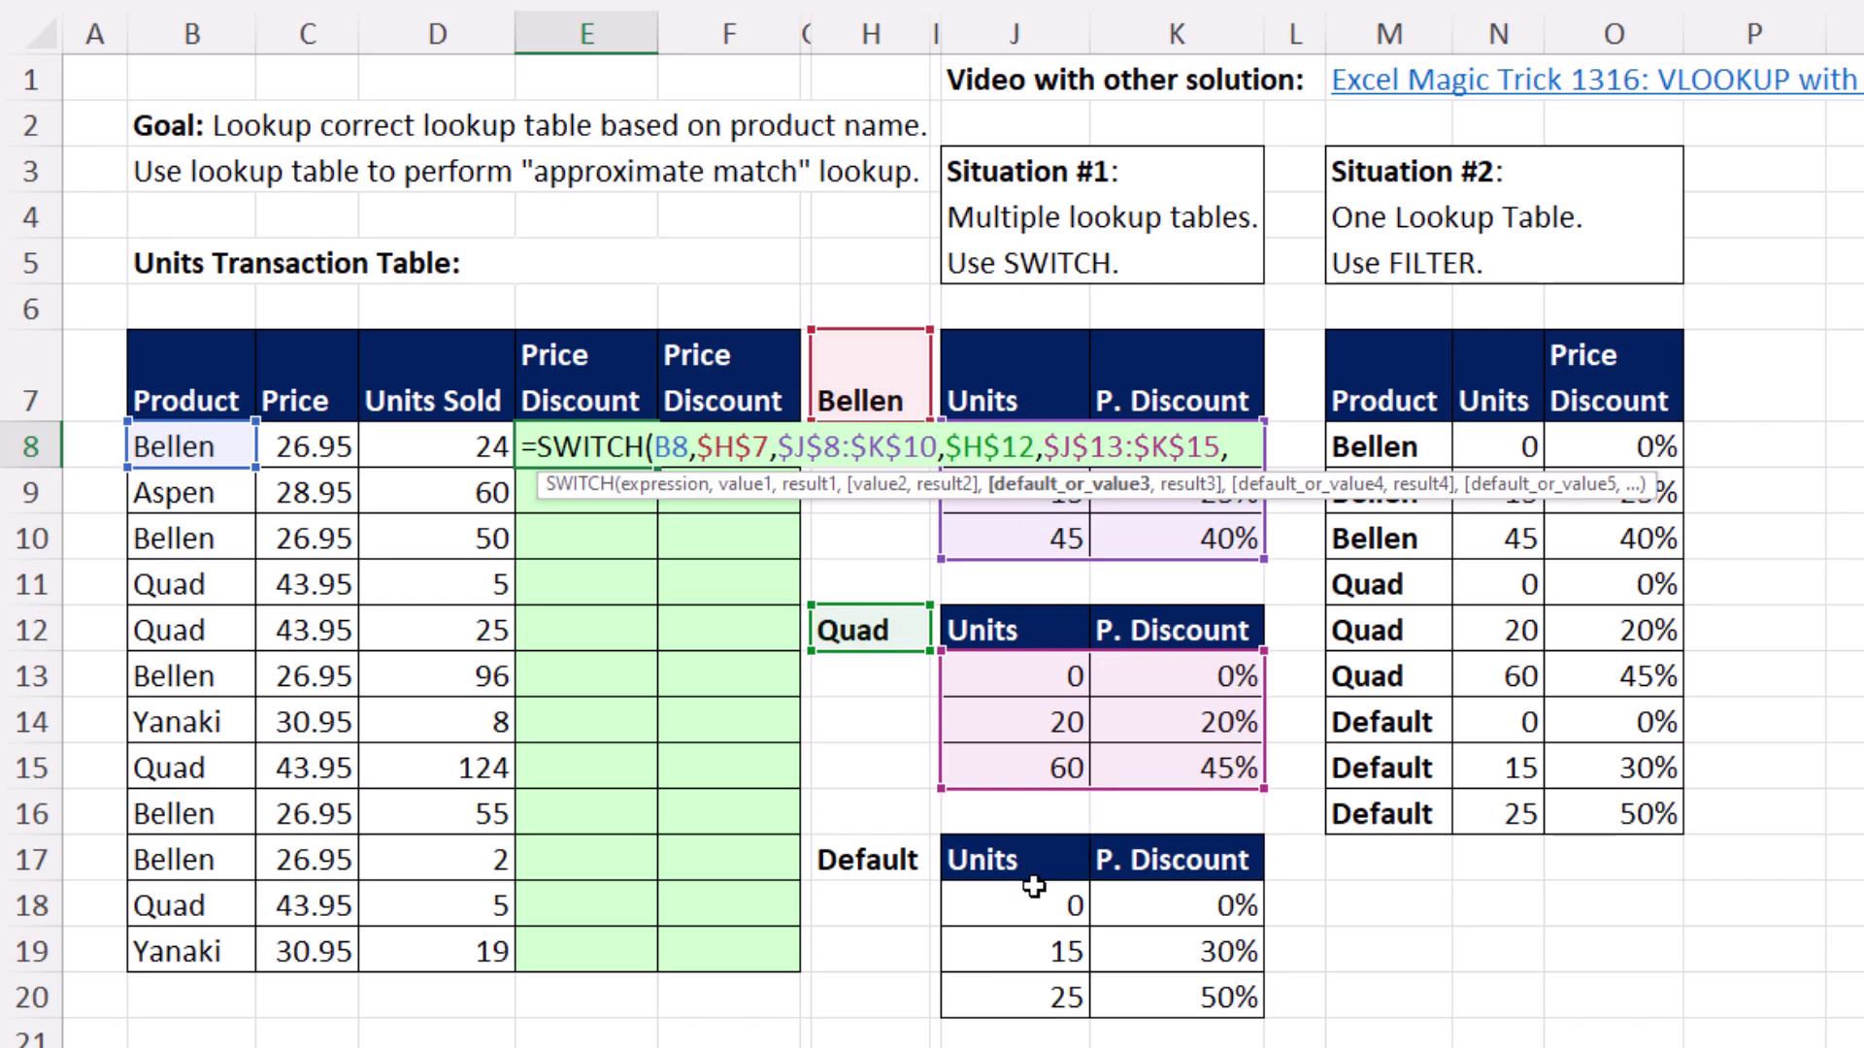
pyautogui.moveTo(1034, 901); pyautogui.dragTo(1169, 999)
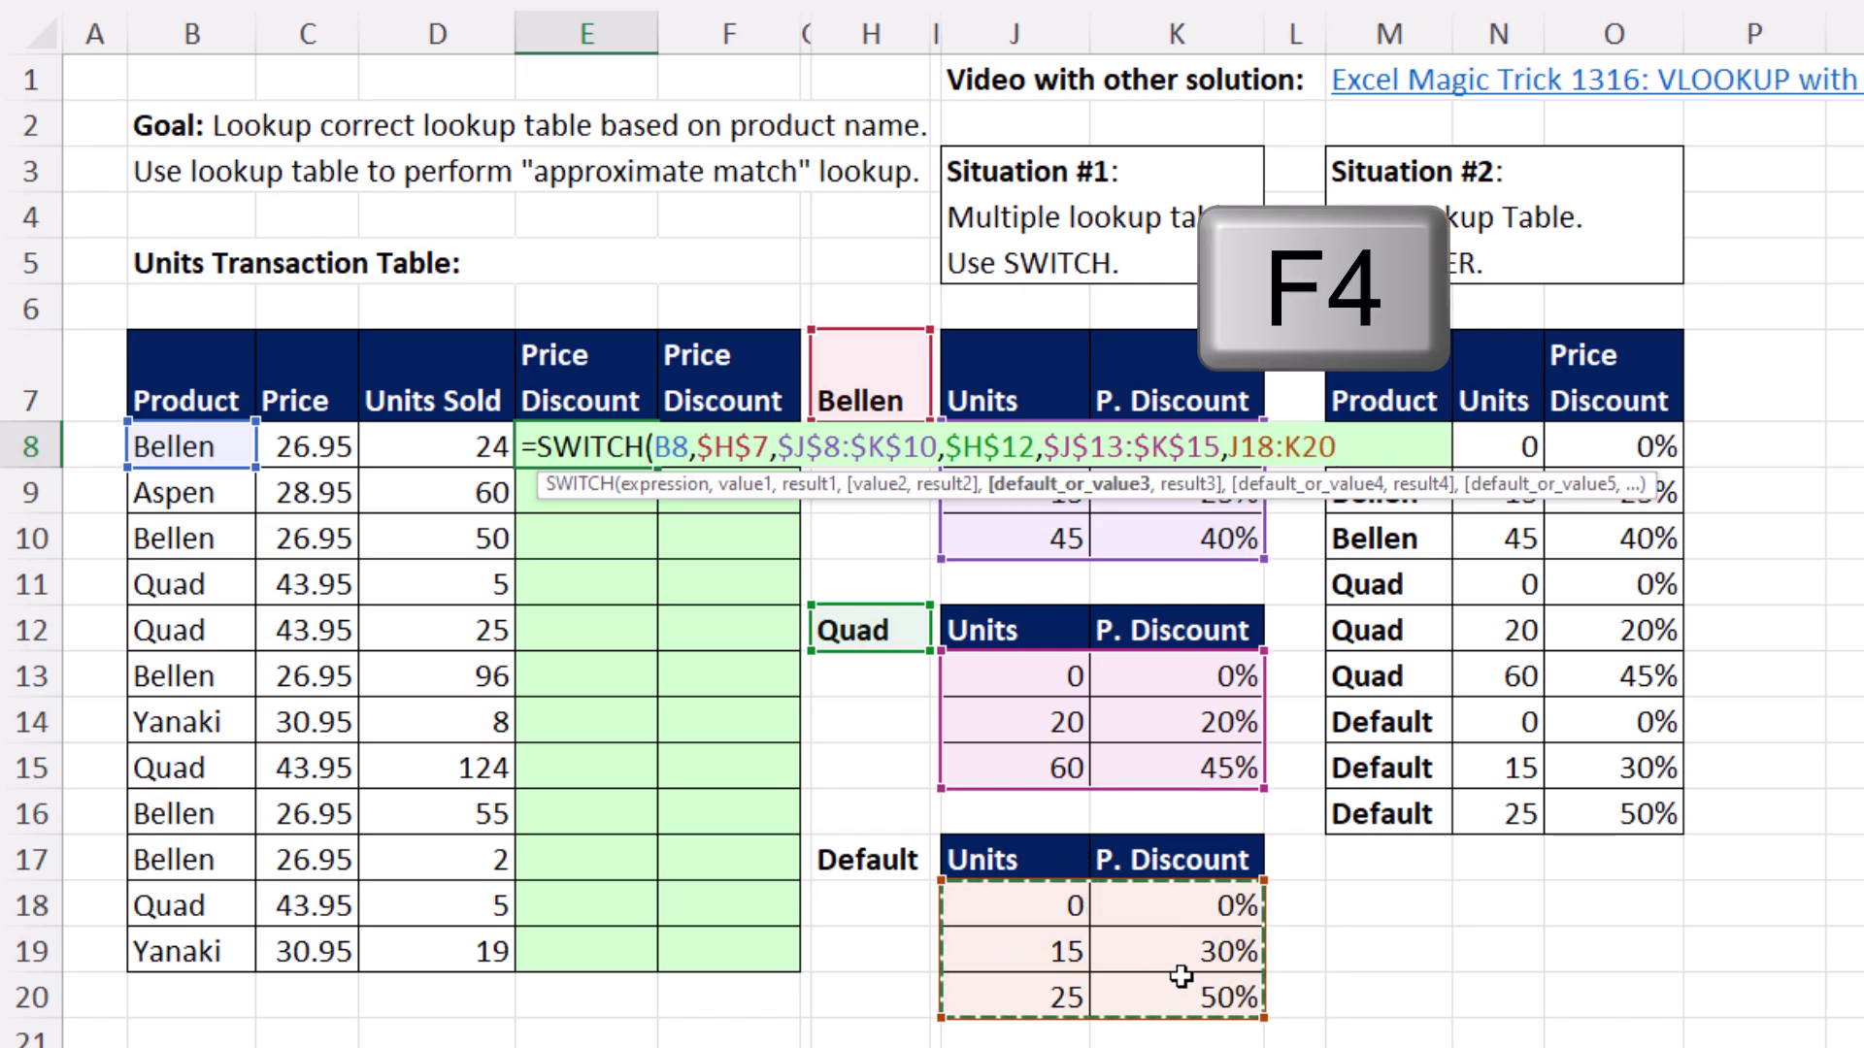
pyautogui.press('F4')
# Enter the SWITCH formula in E8, spilling Bellen's table into E8:F10, undoing a trial copy down
pyautogui.write(')')
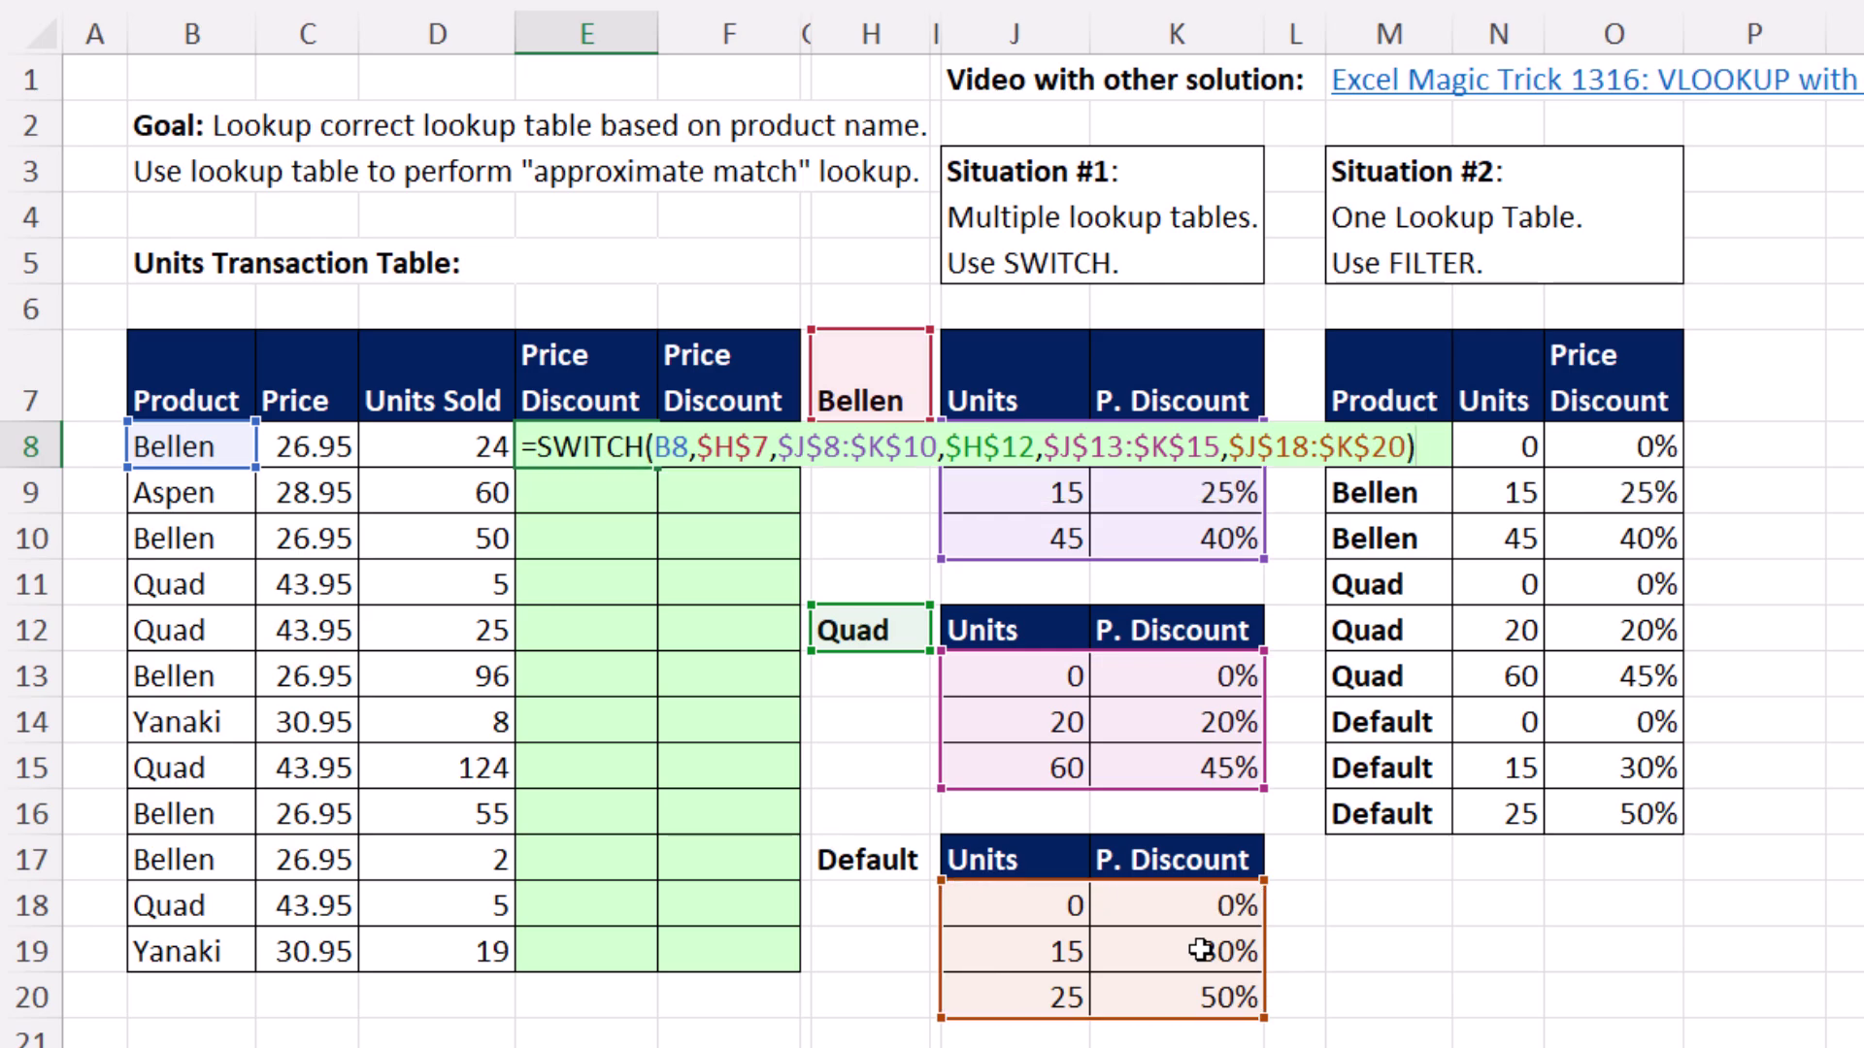
pyautogui.hotkey('ctrl', 'Return')
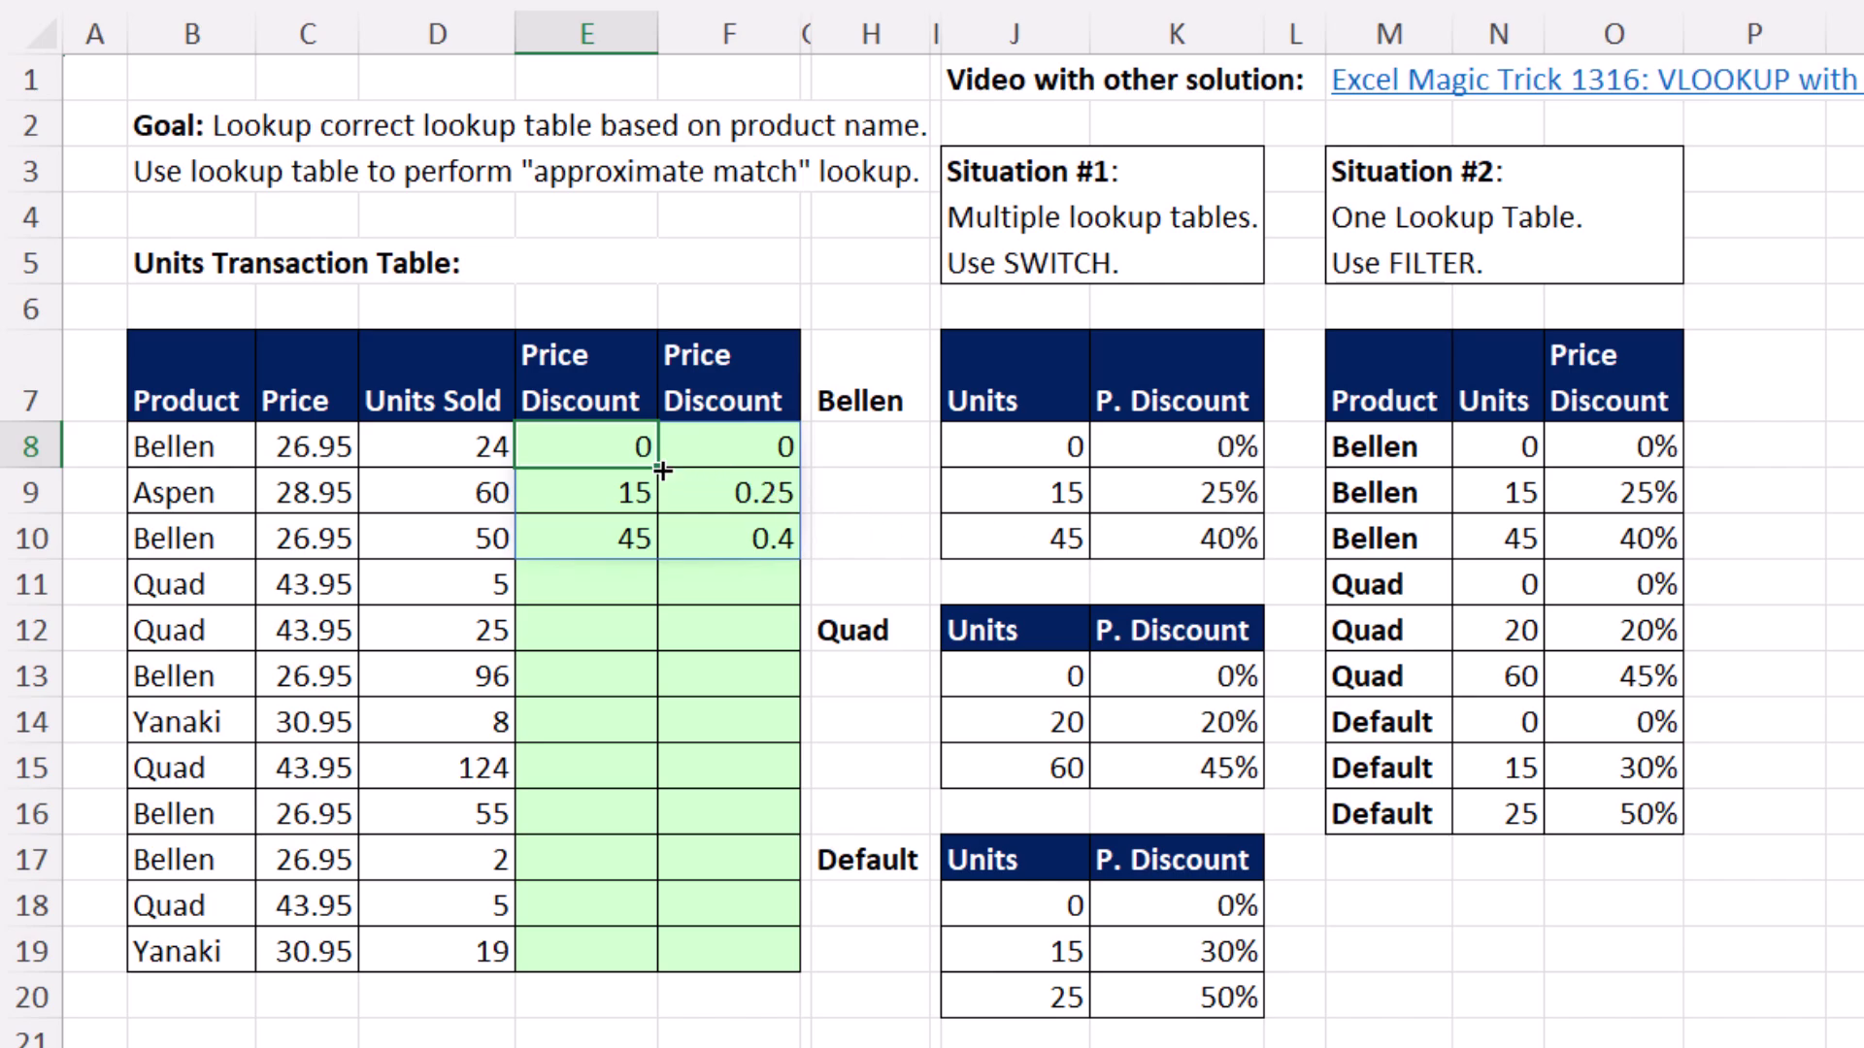
pyautogui.moveTo(660, 470); pyautogui.dragTo(624, 491)
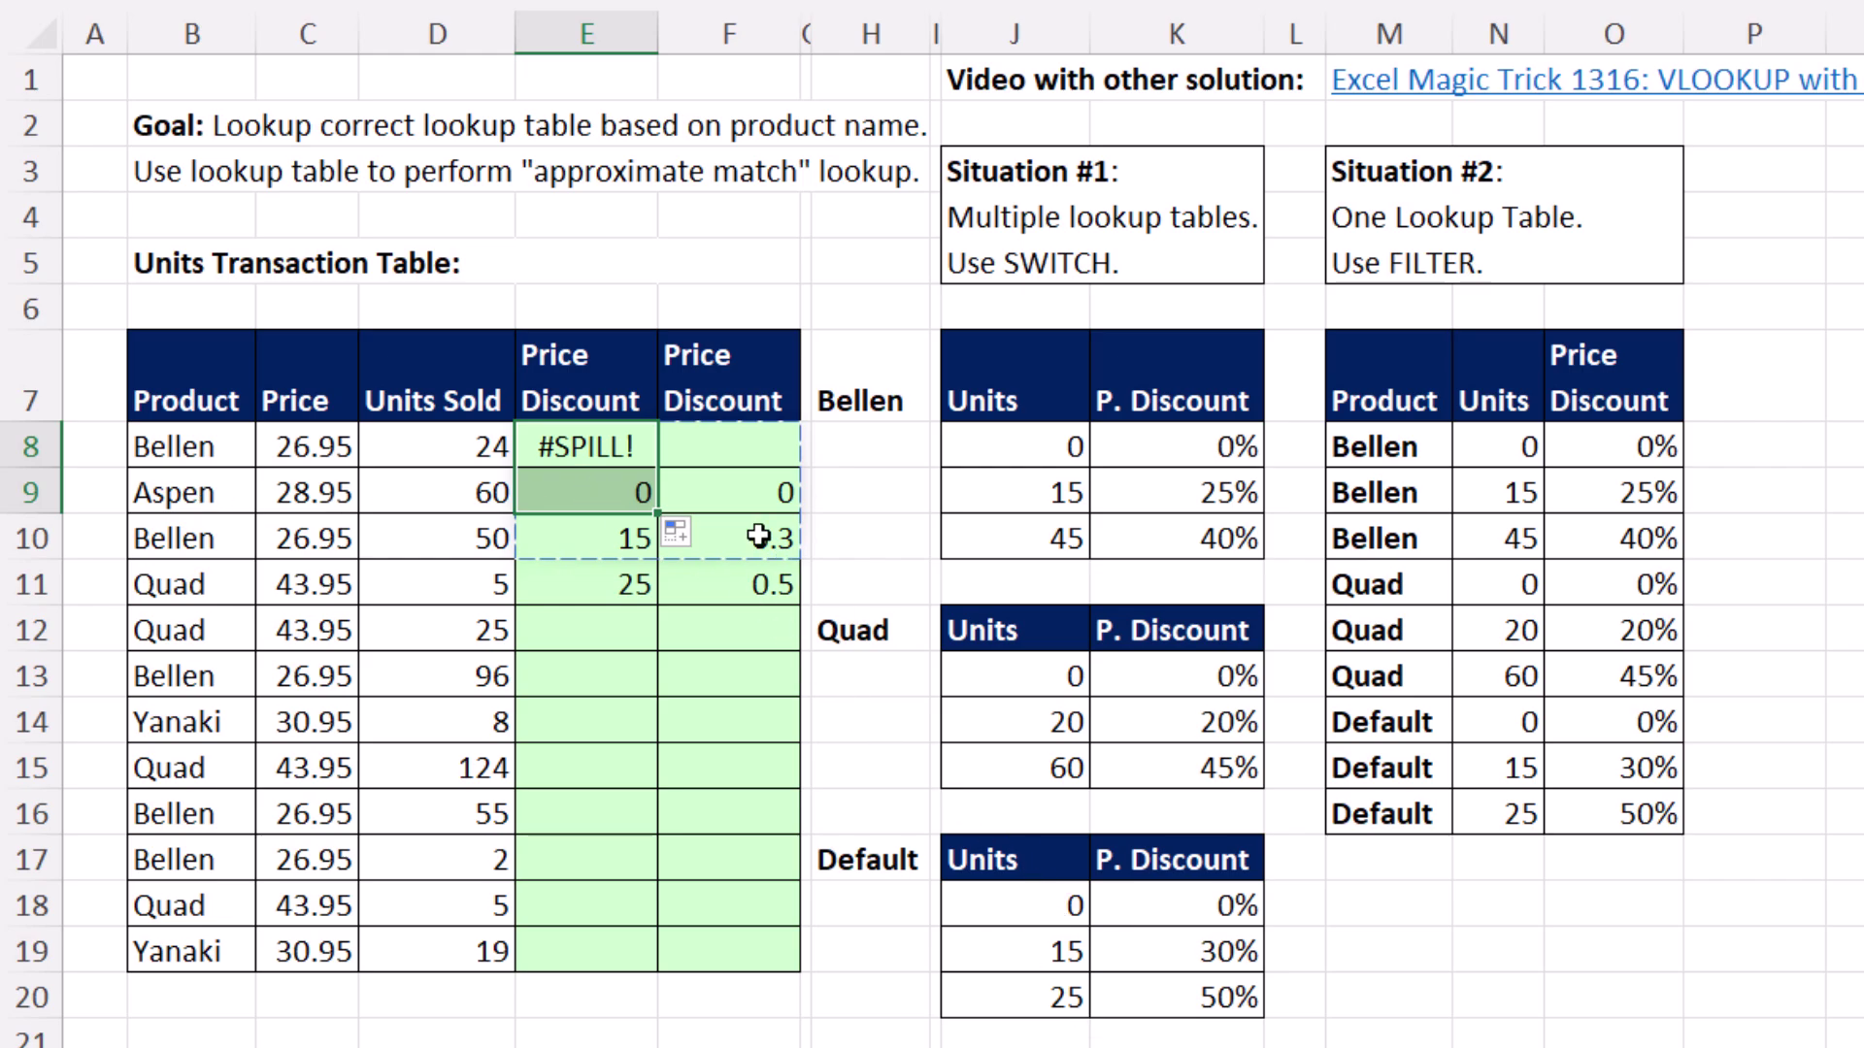
pyautogui.hotkey('ctrl', 'z')
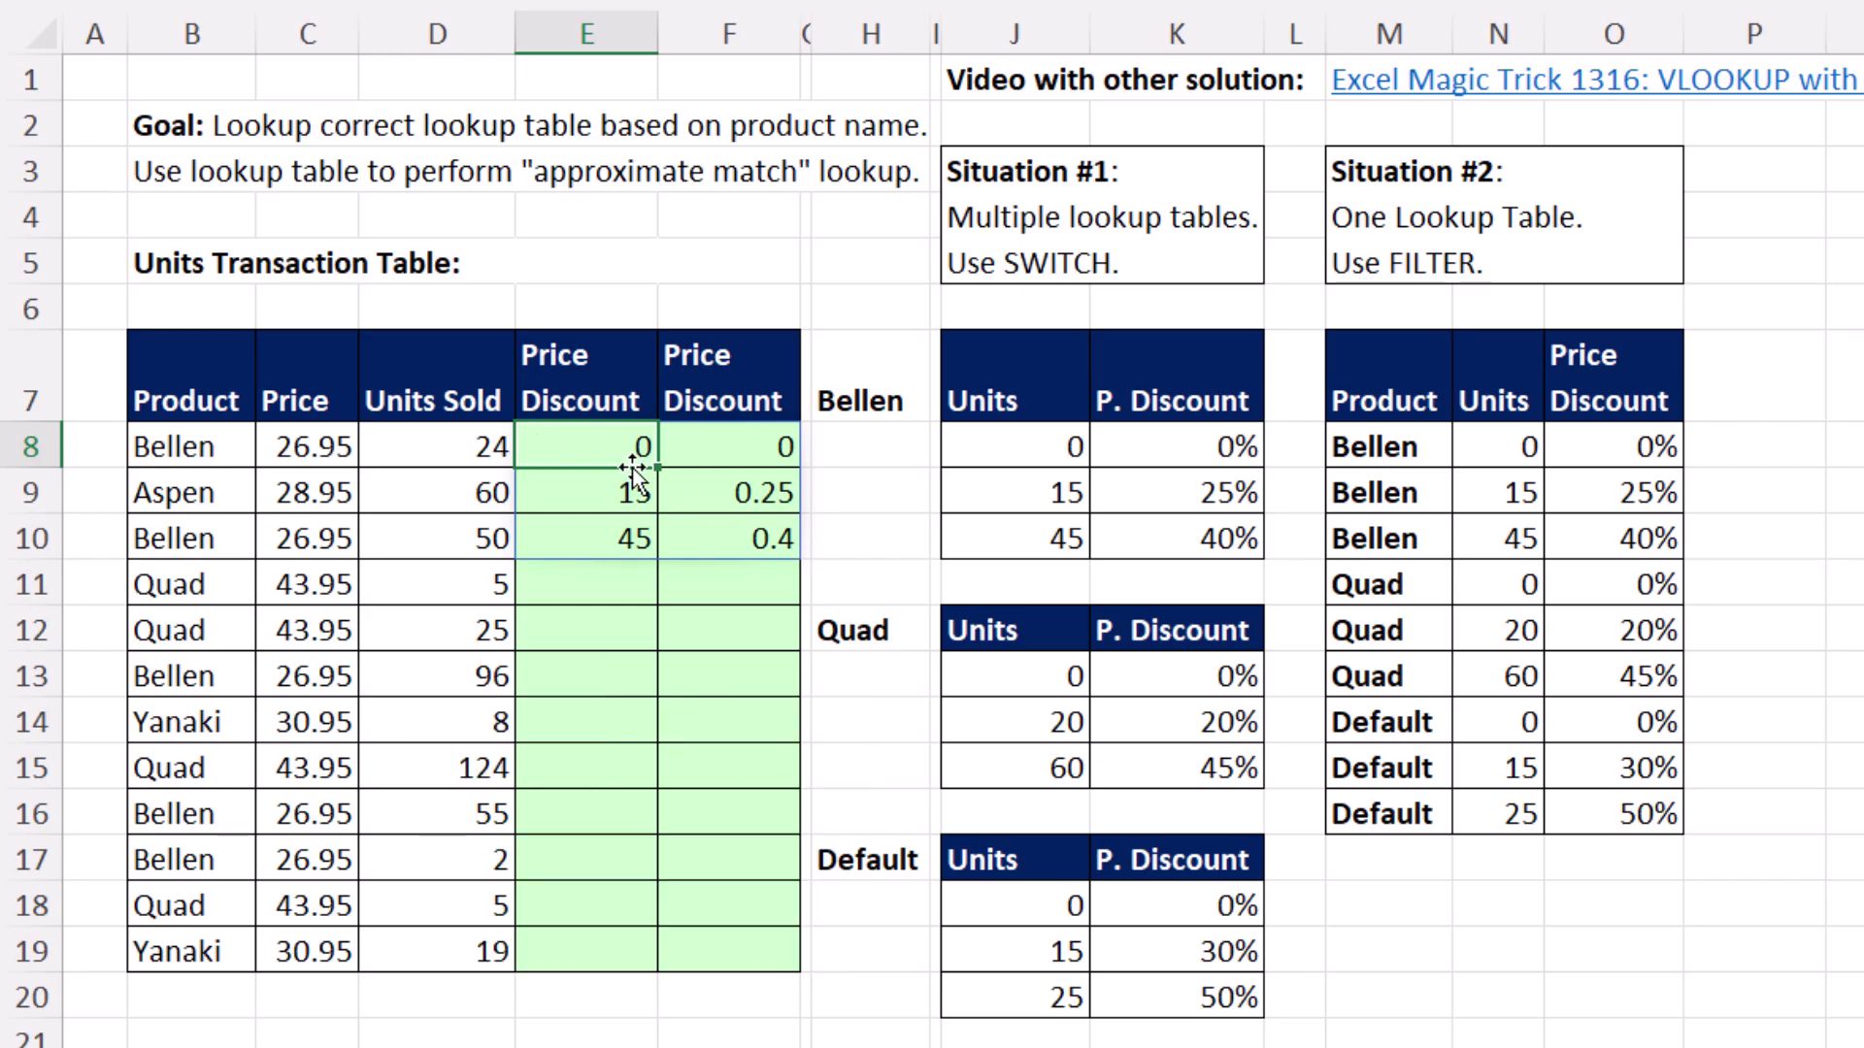
# Edit E8 so LOOKUP uses D8's units sold as the lookup value before the SWITCH
pyautogui.press('F2')
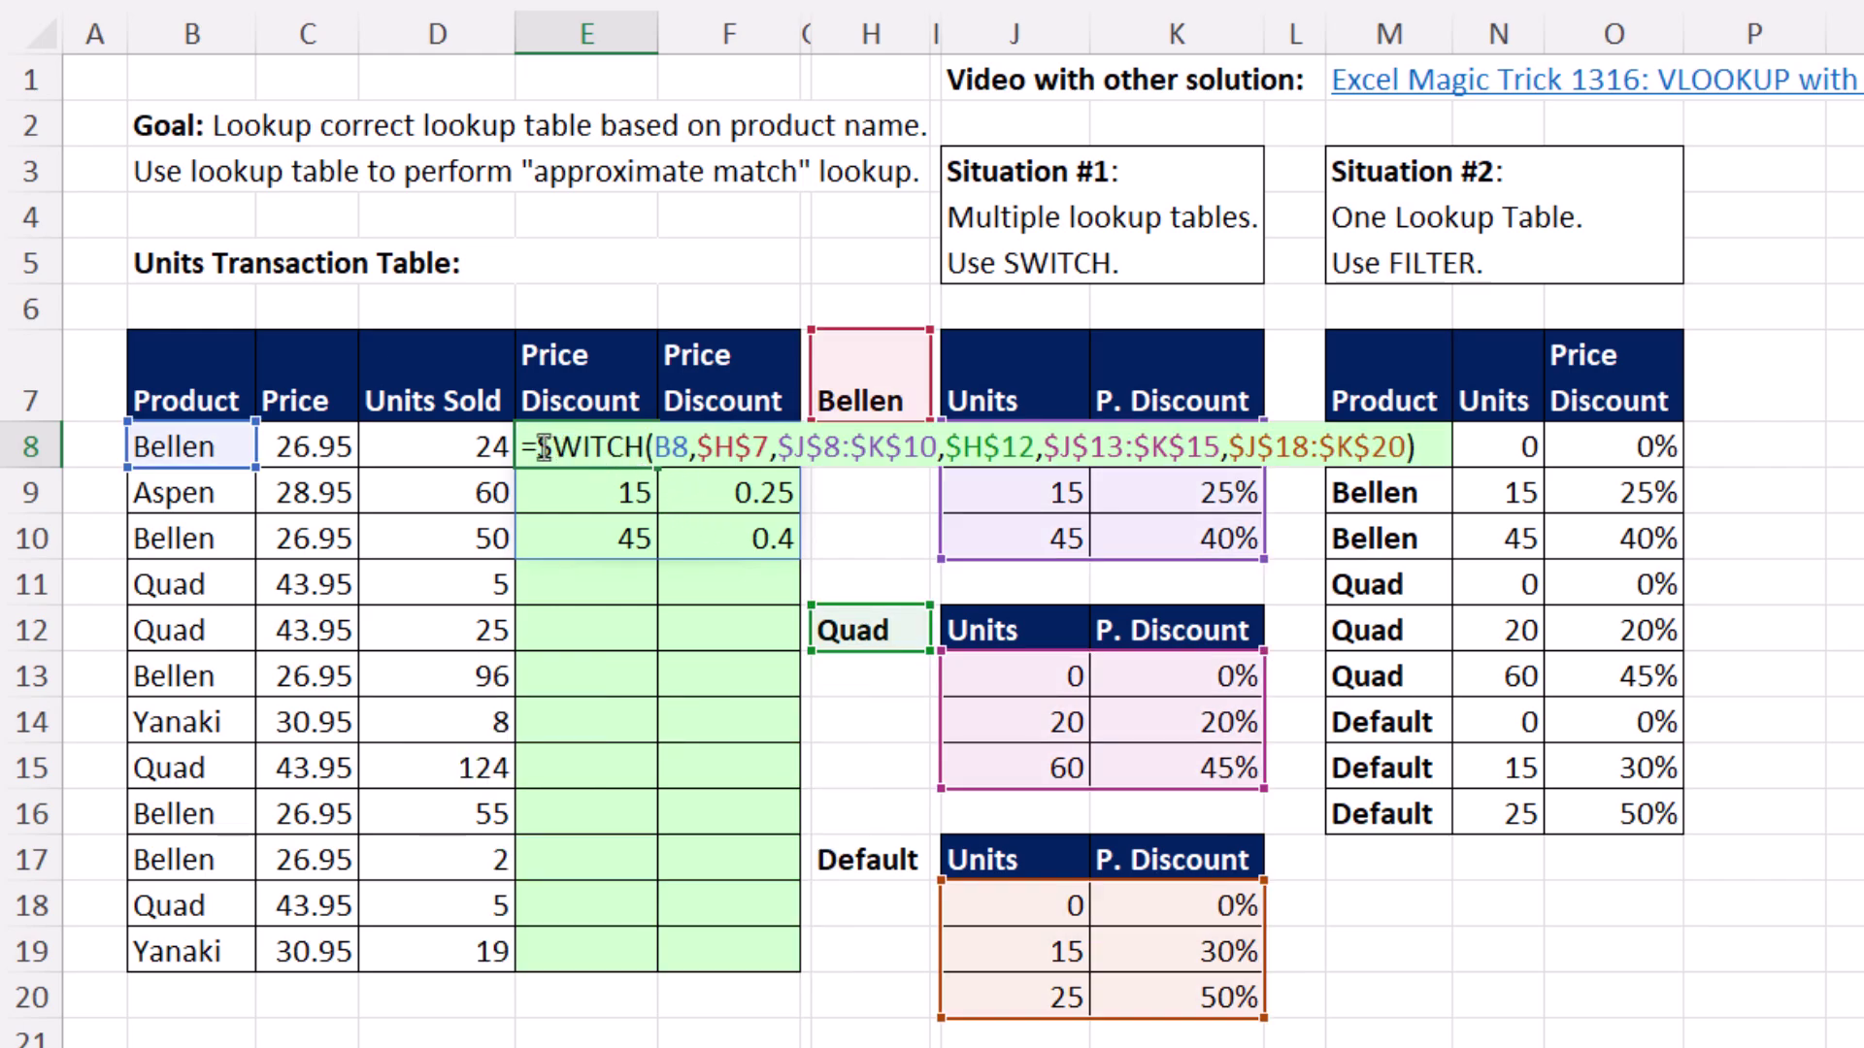
pyautogui.write('lo')
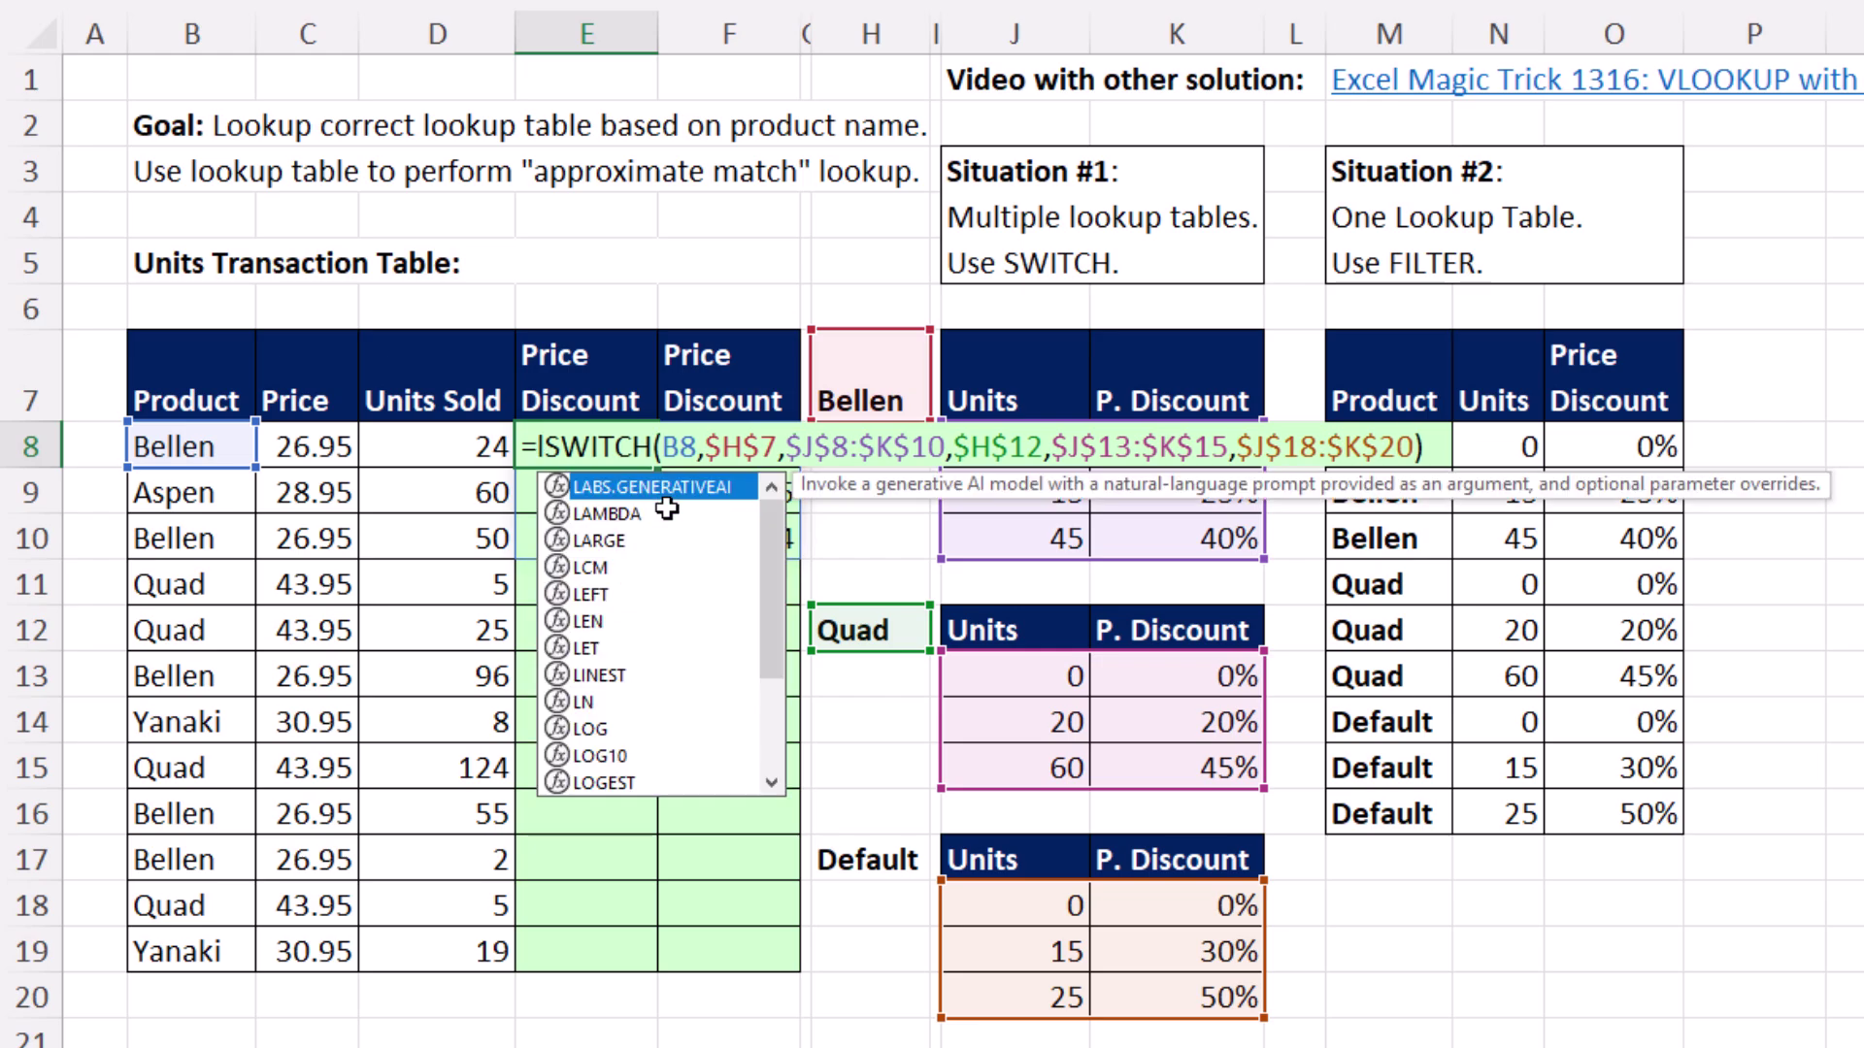
pyautogui.write('o')
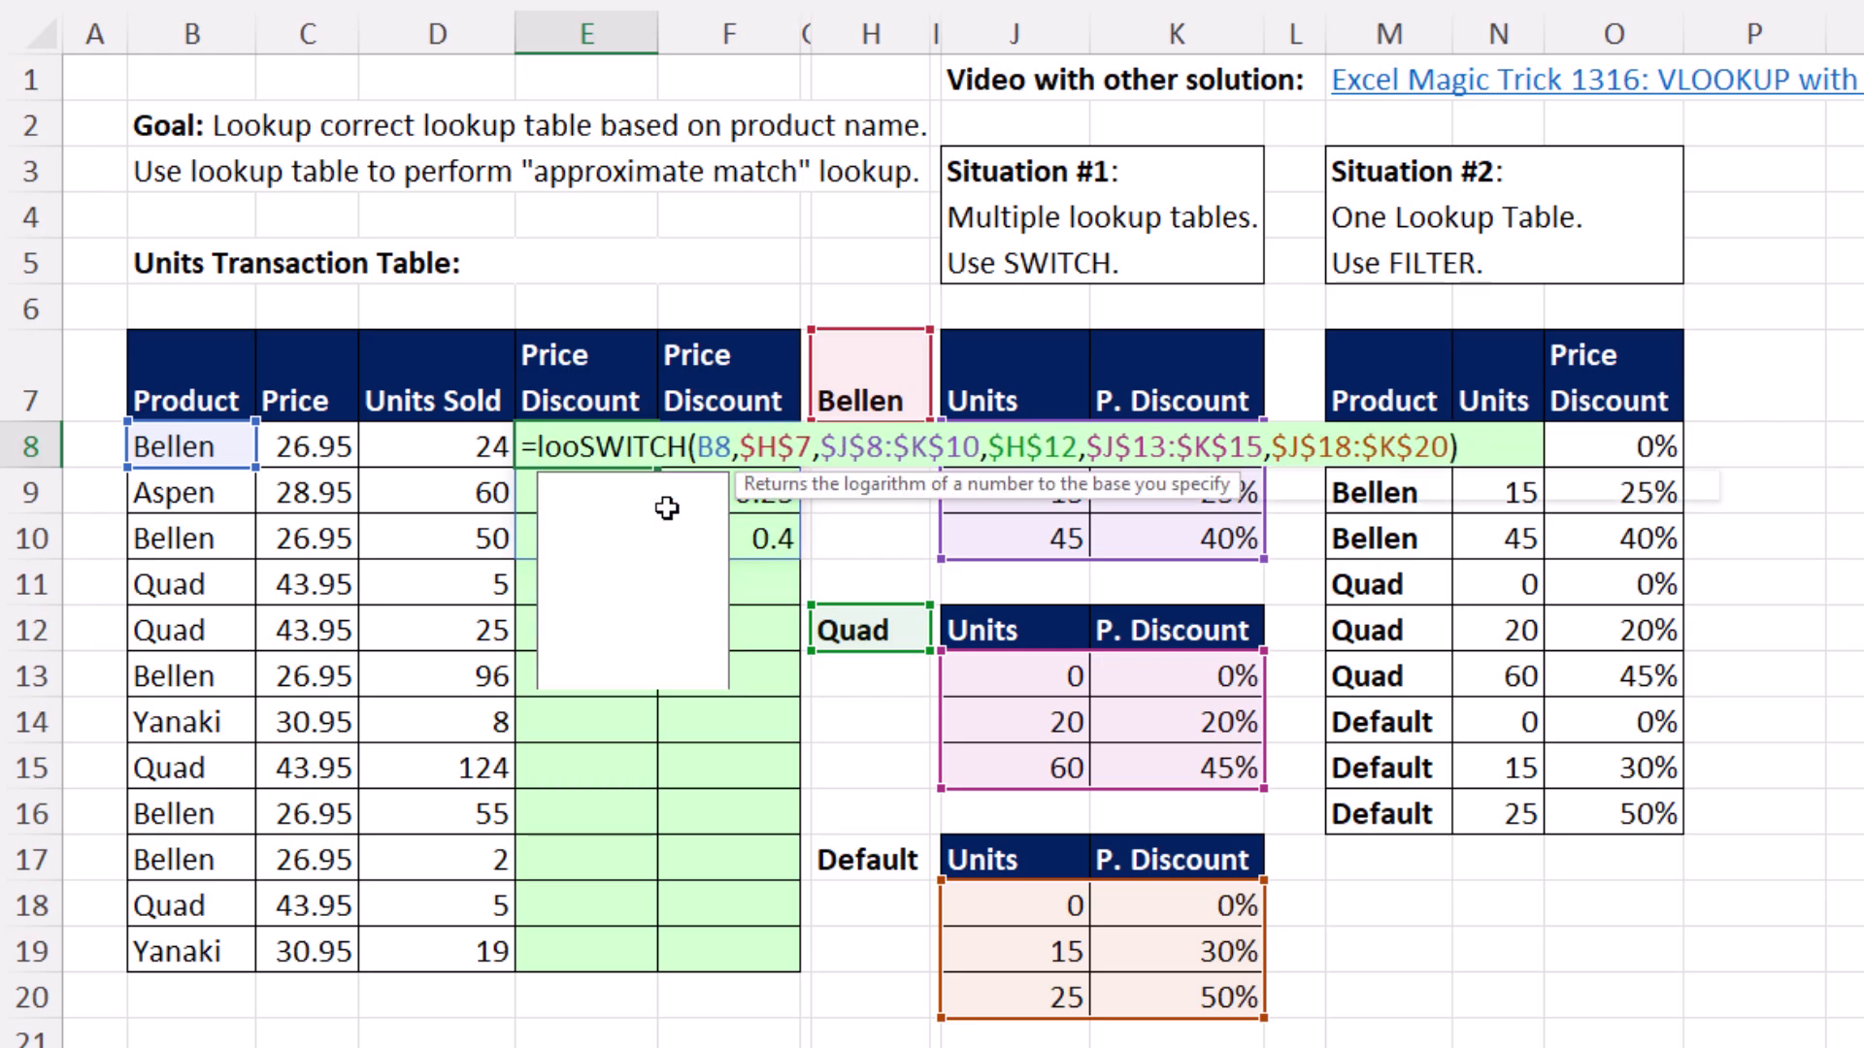
pyautogui.press('Tab')
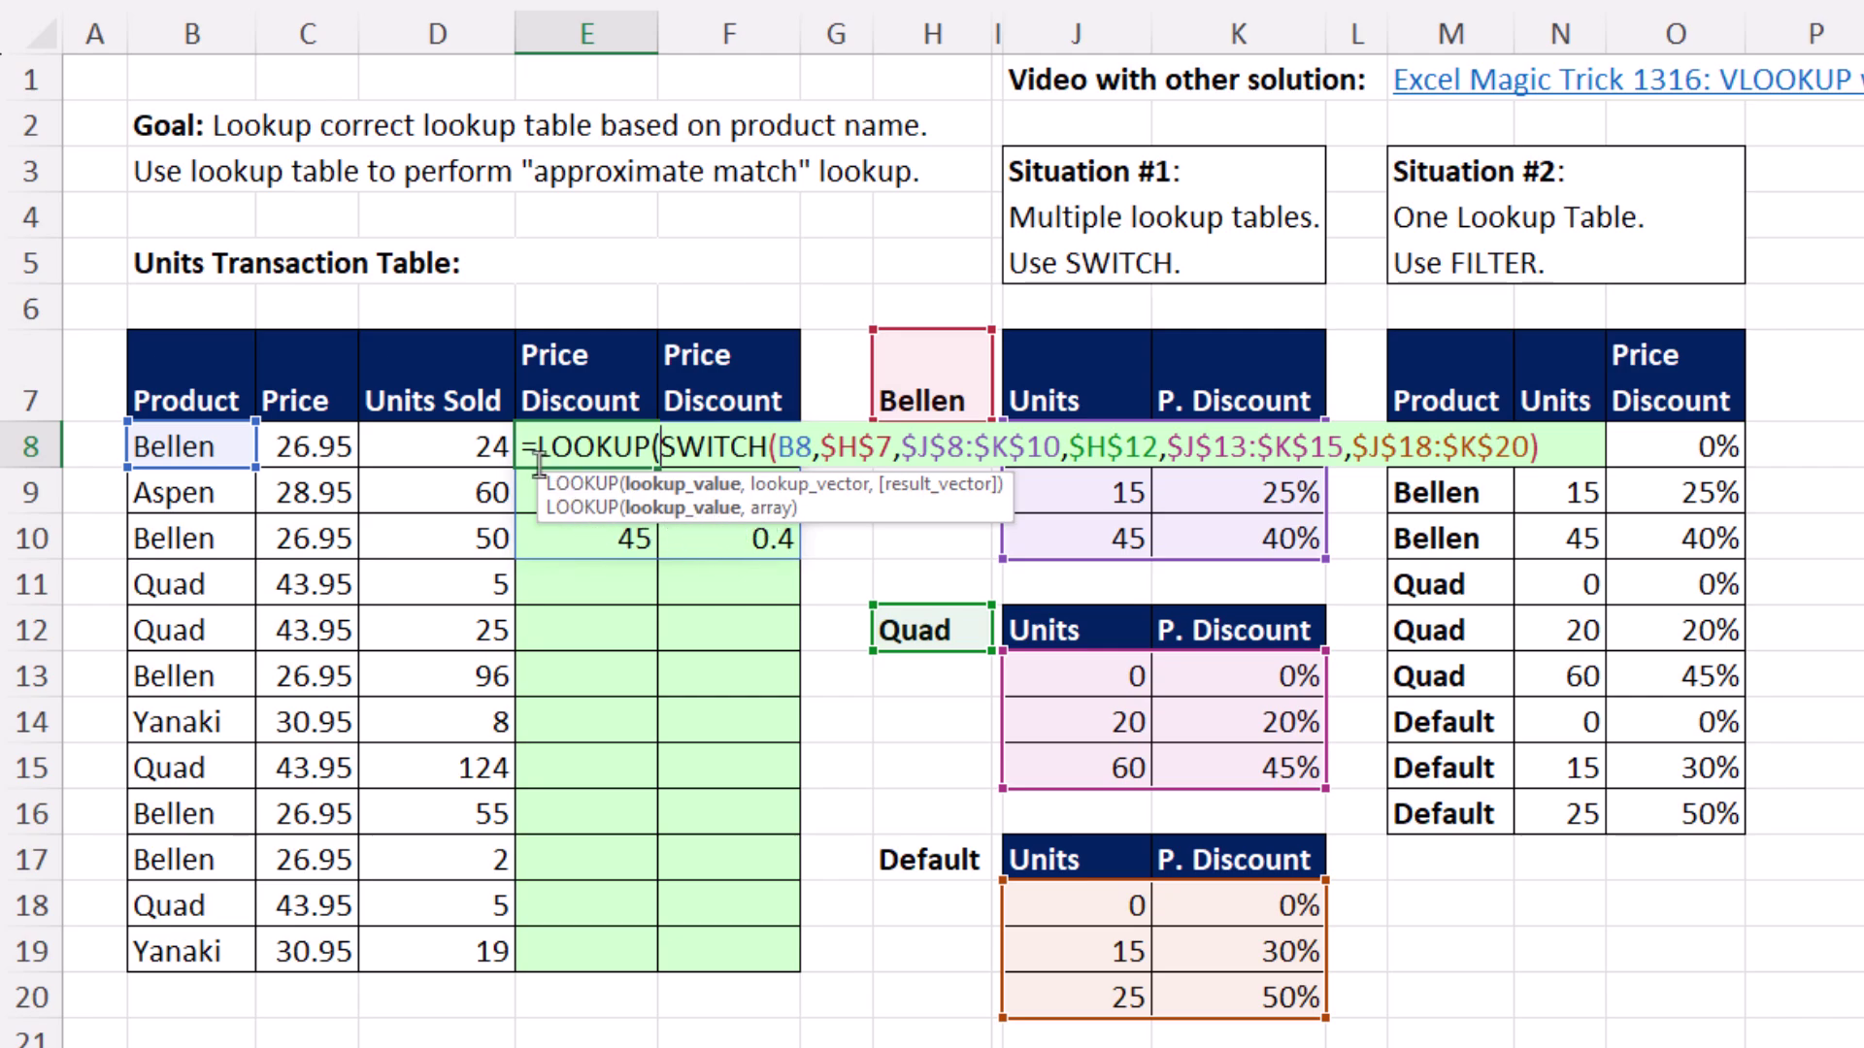
pyautogui.click(442, 446)
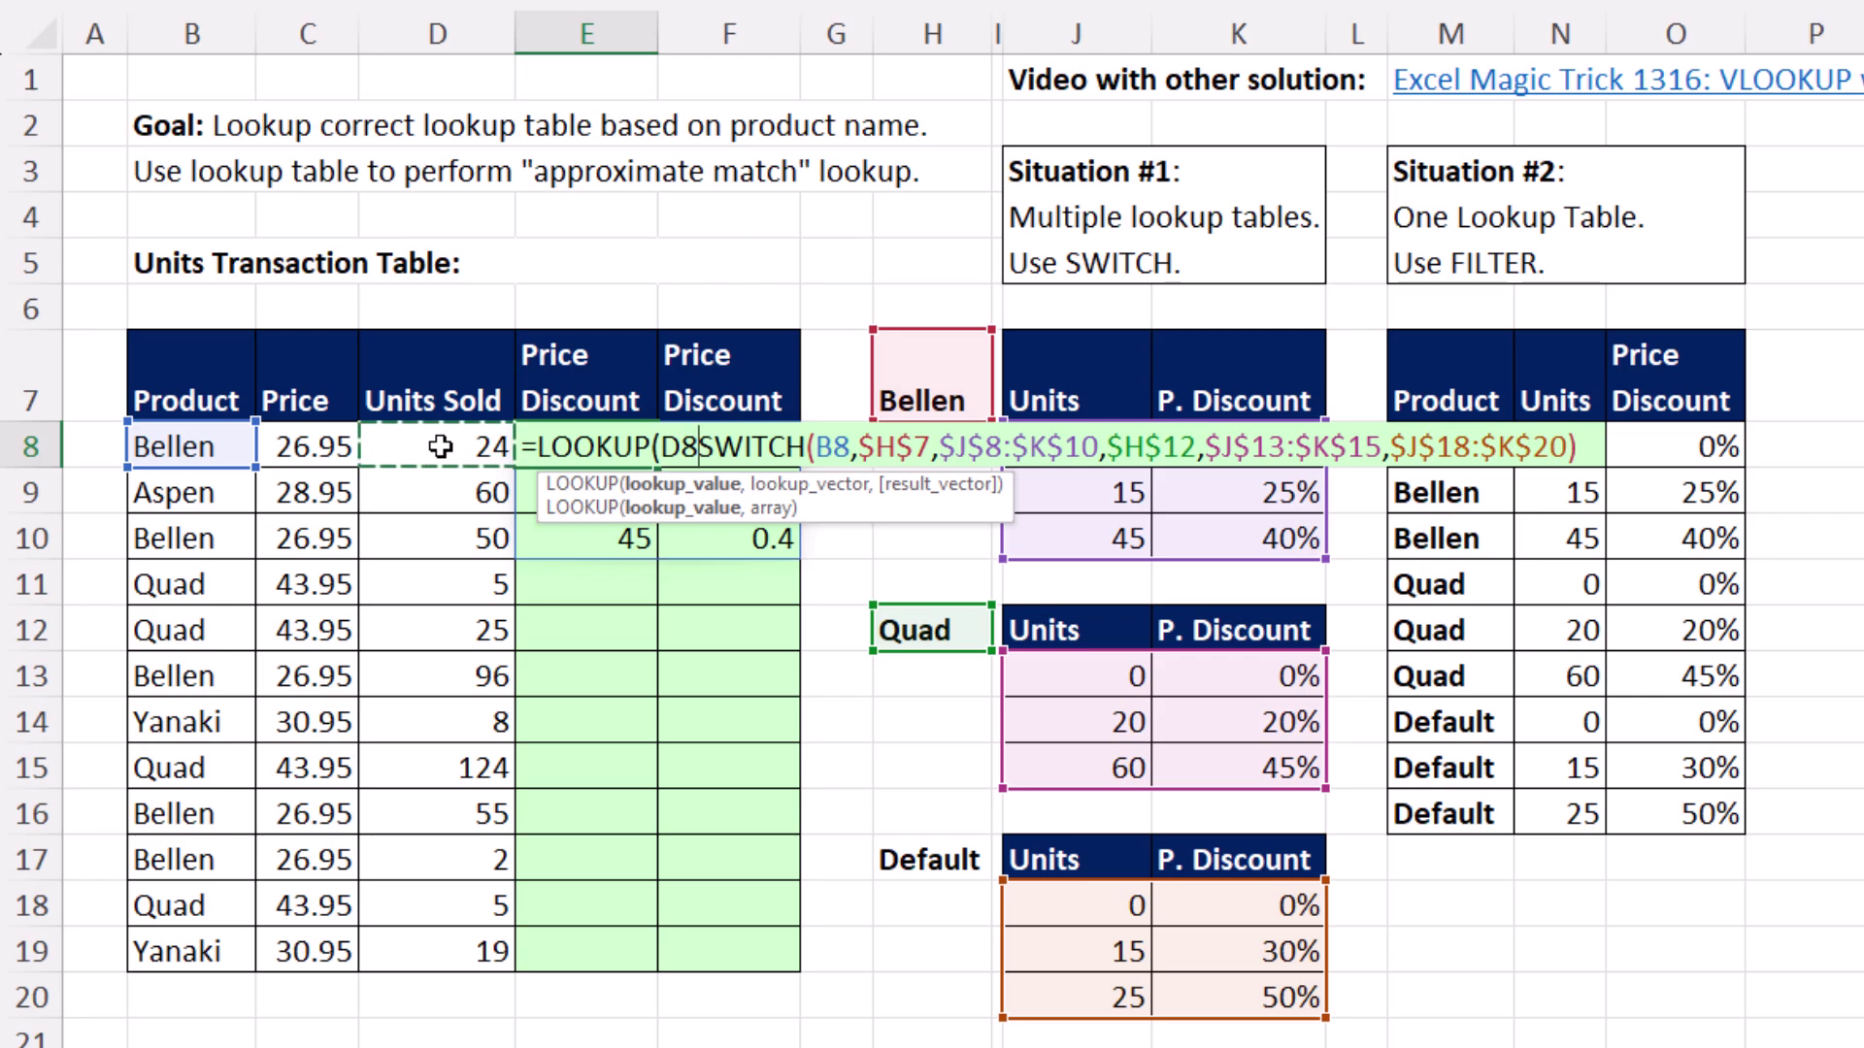
pyautogui.write(',')
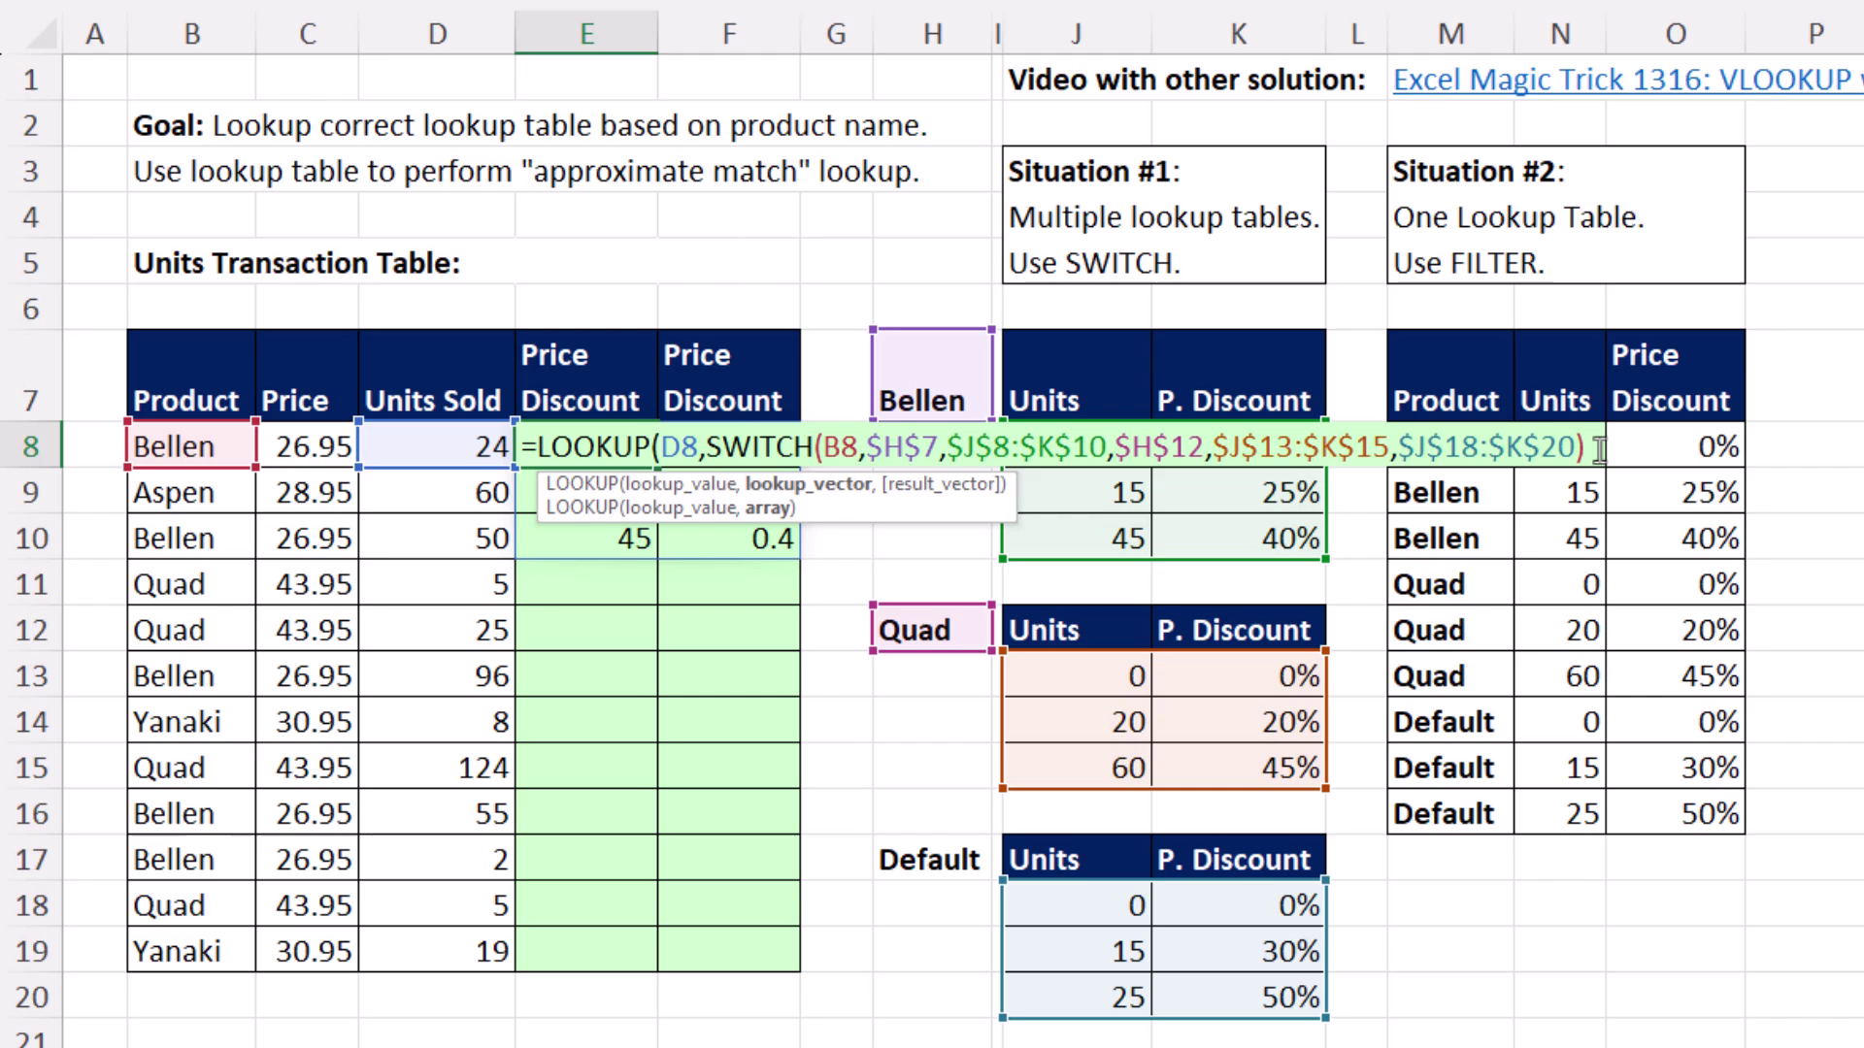
# Commit the LOOKUP-SWITCH formula, fill it down to E19, and check E19's formula references
pyautogui.write(')')
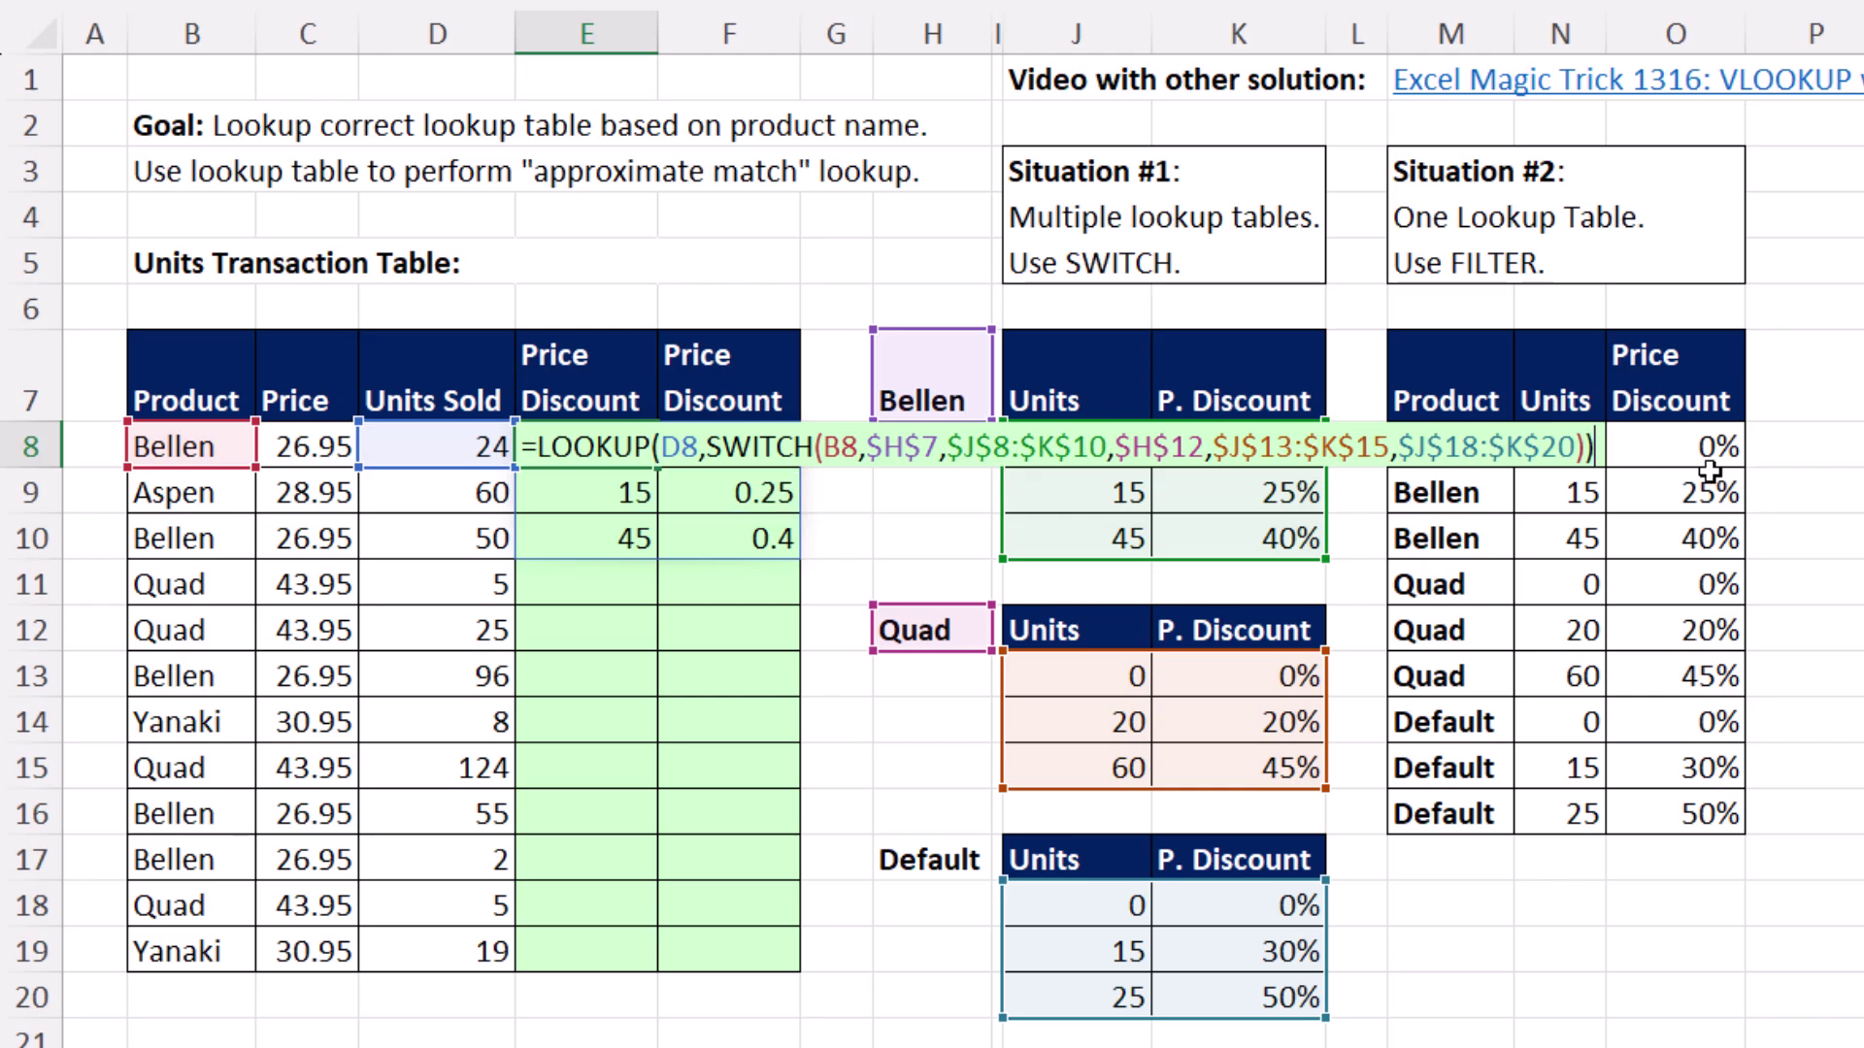
pyautogui.hotkey('ctrl', 'Return')
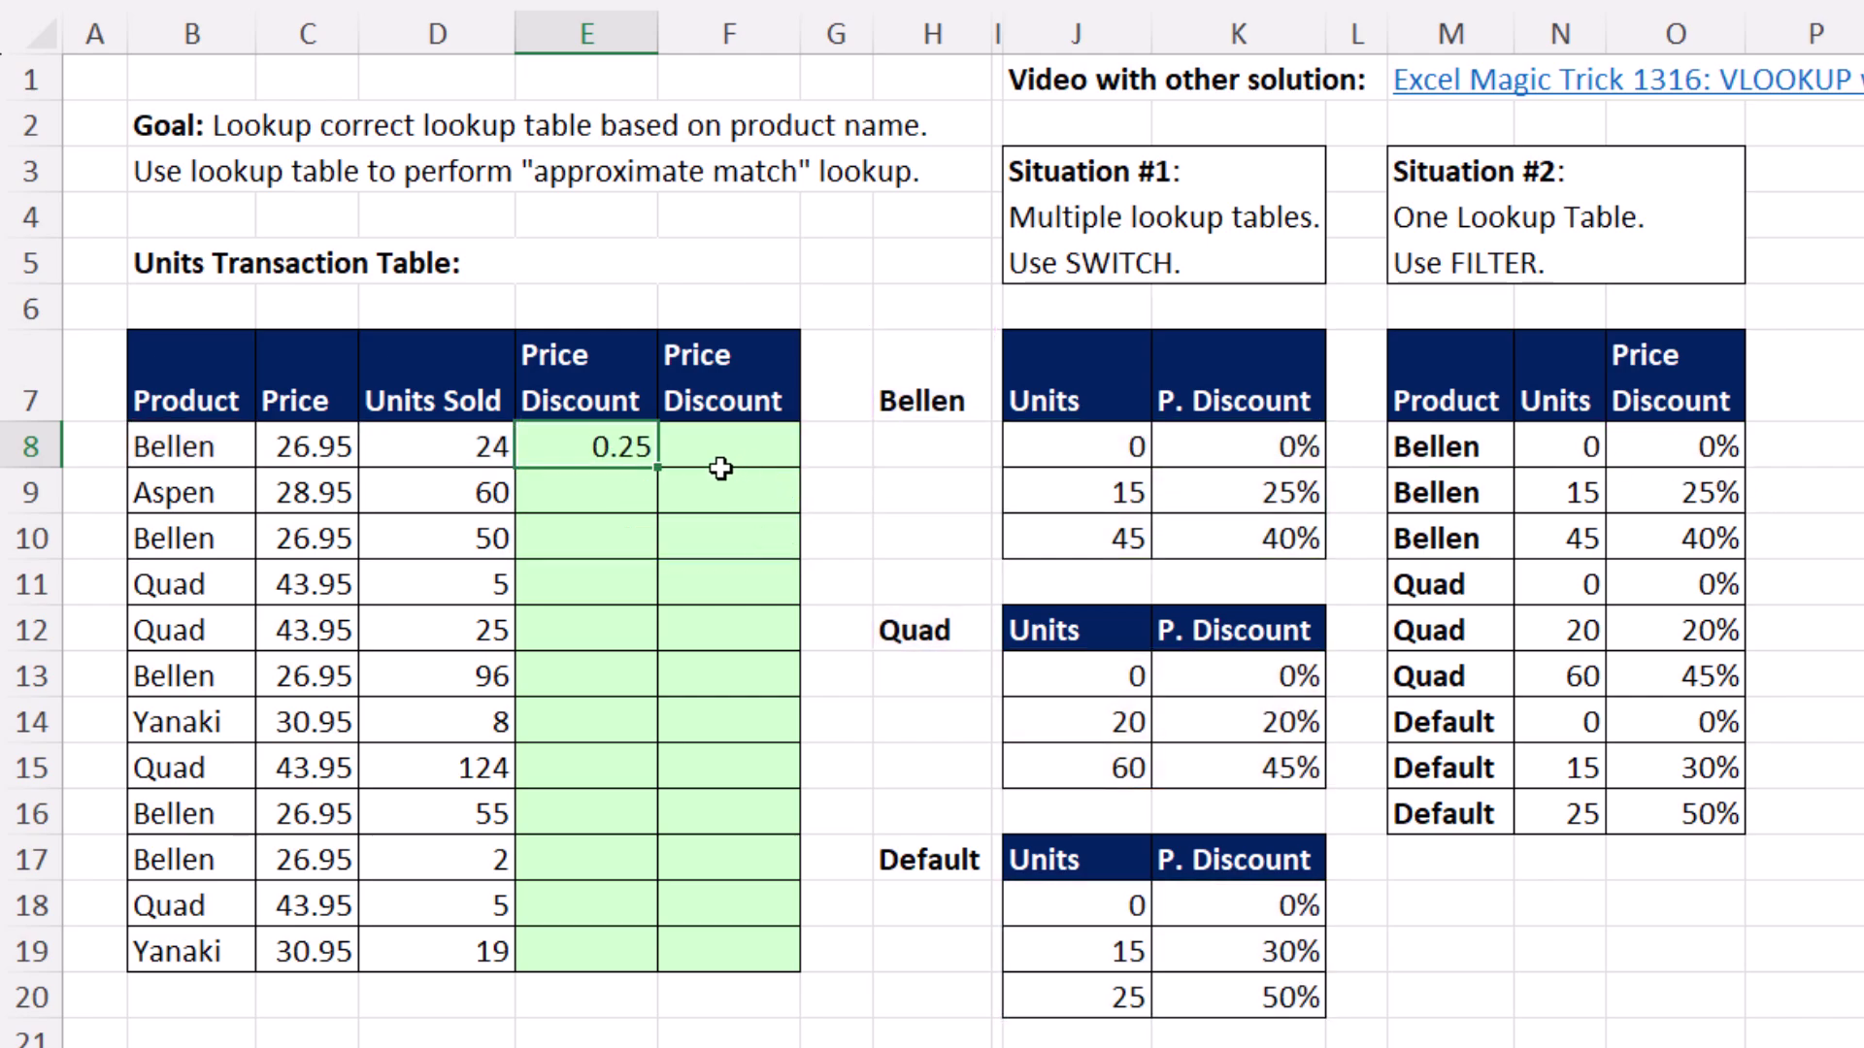
pyautogui.doubleClick(657, 468)
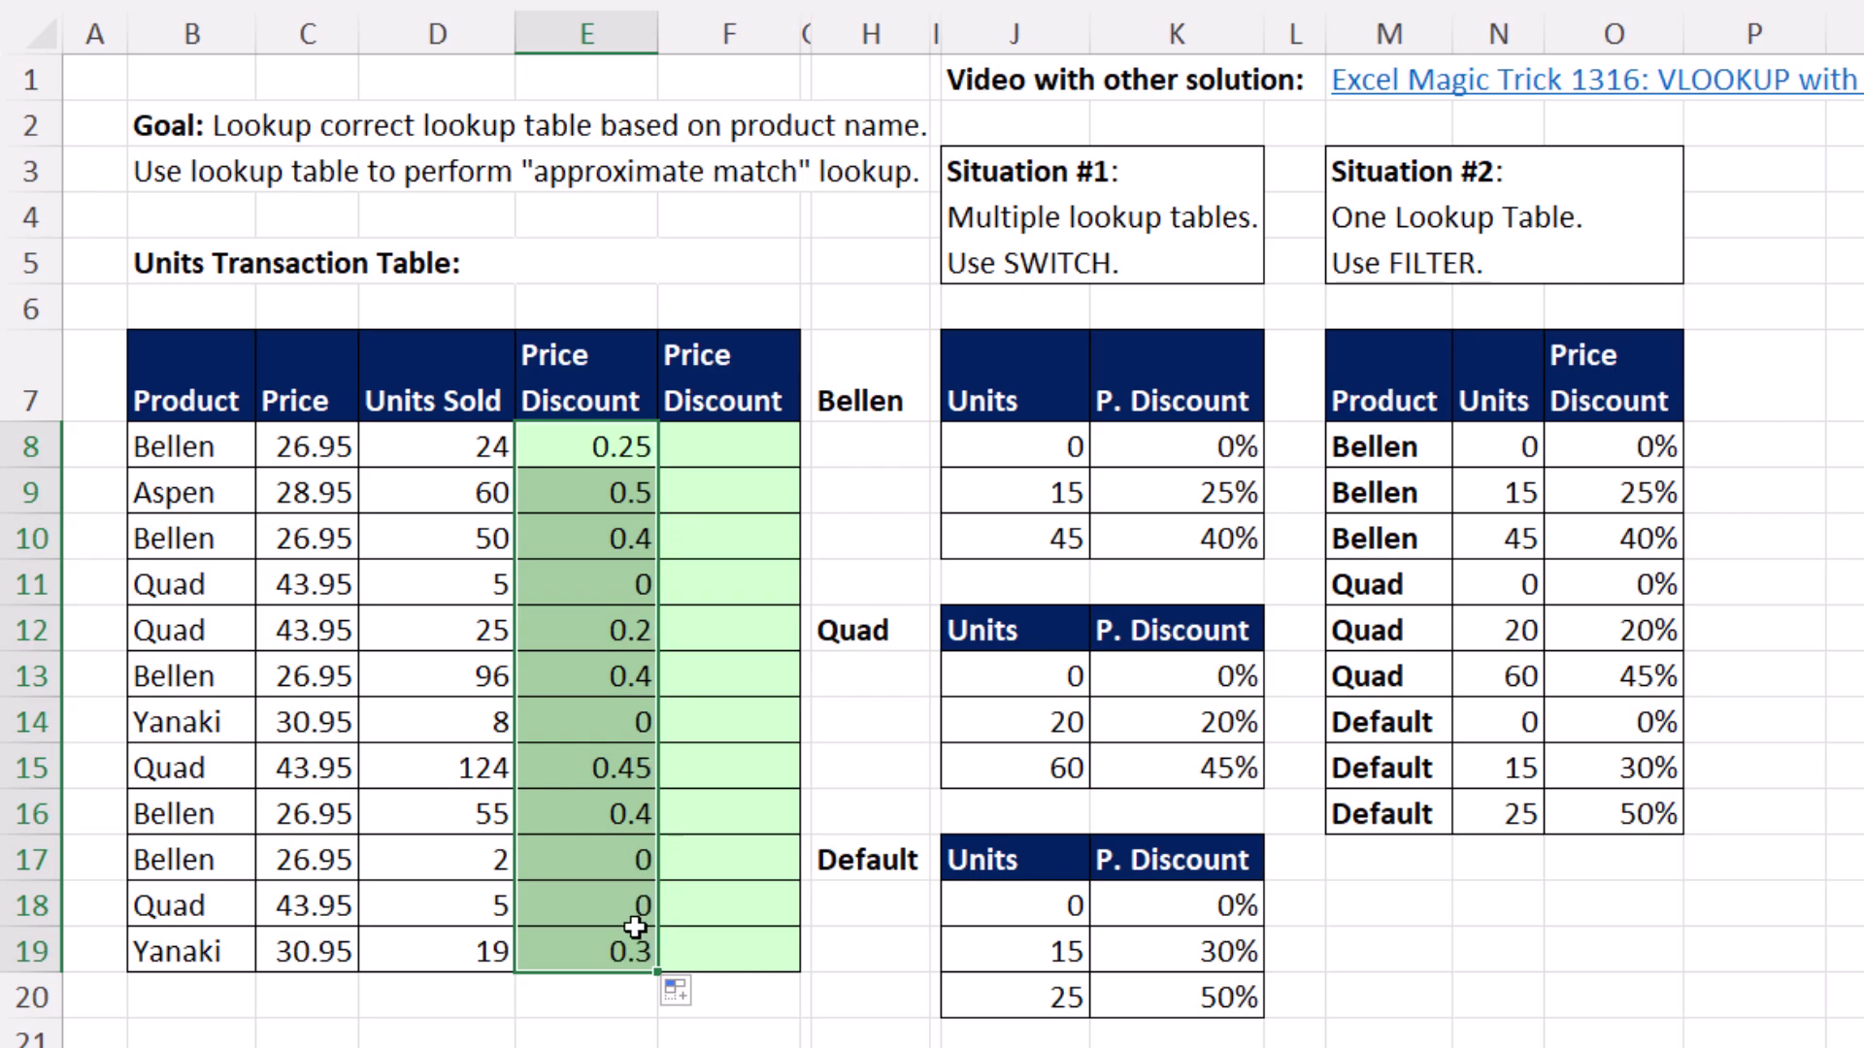
pyautogui.moveTo(635, 924); pyautogui.dragTo(582, 952)
pyautogui.click(582, 952)
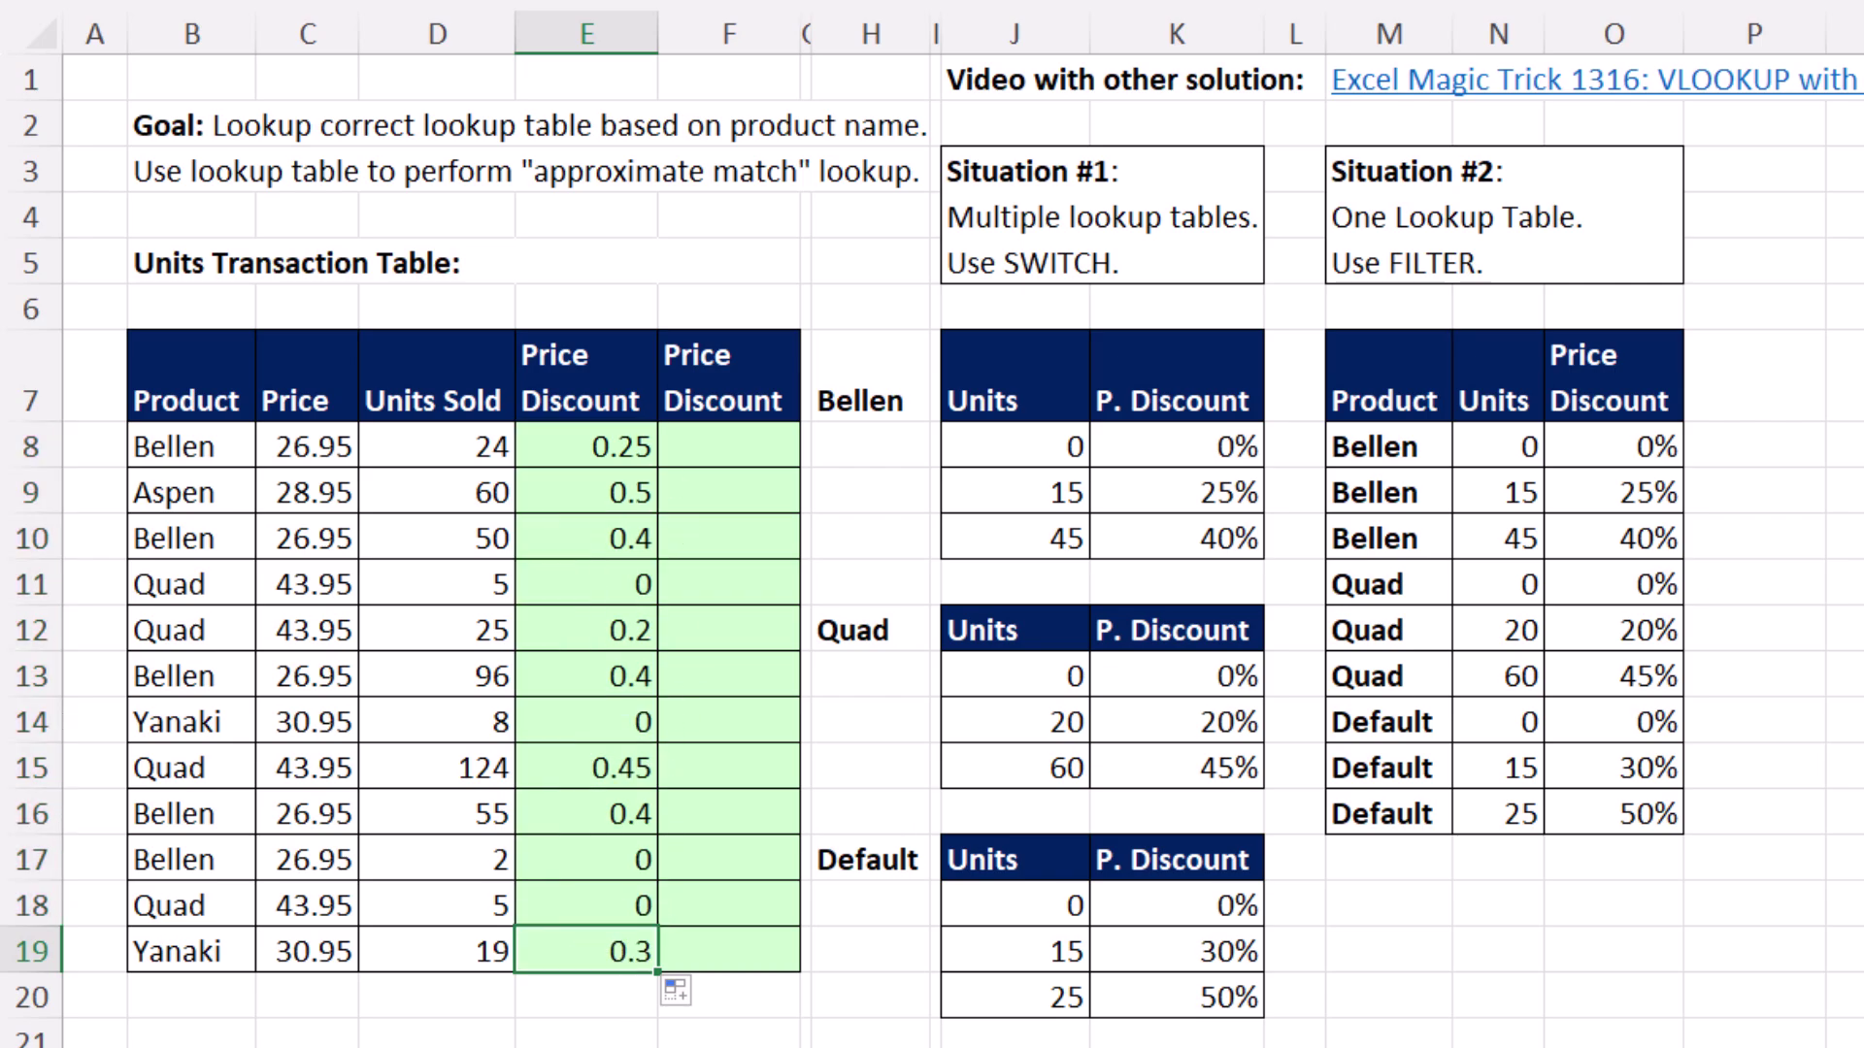
pyautogui.press('F2')
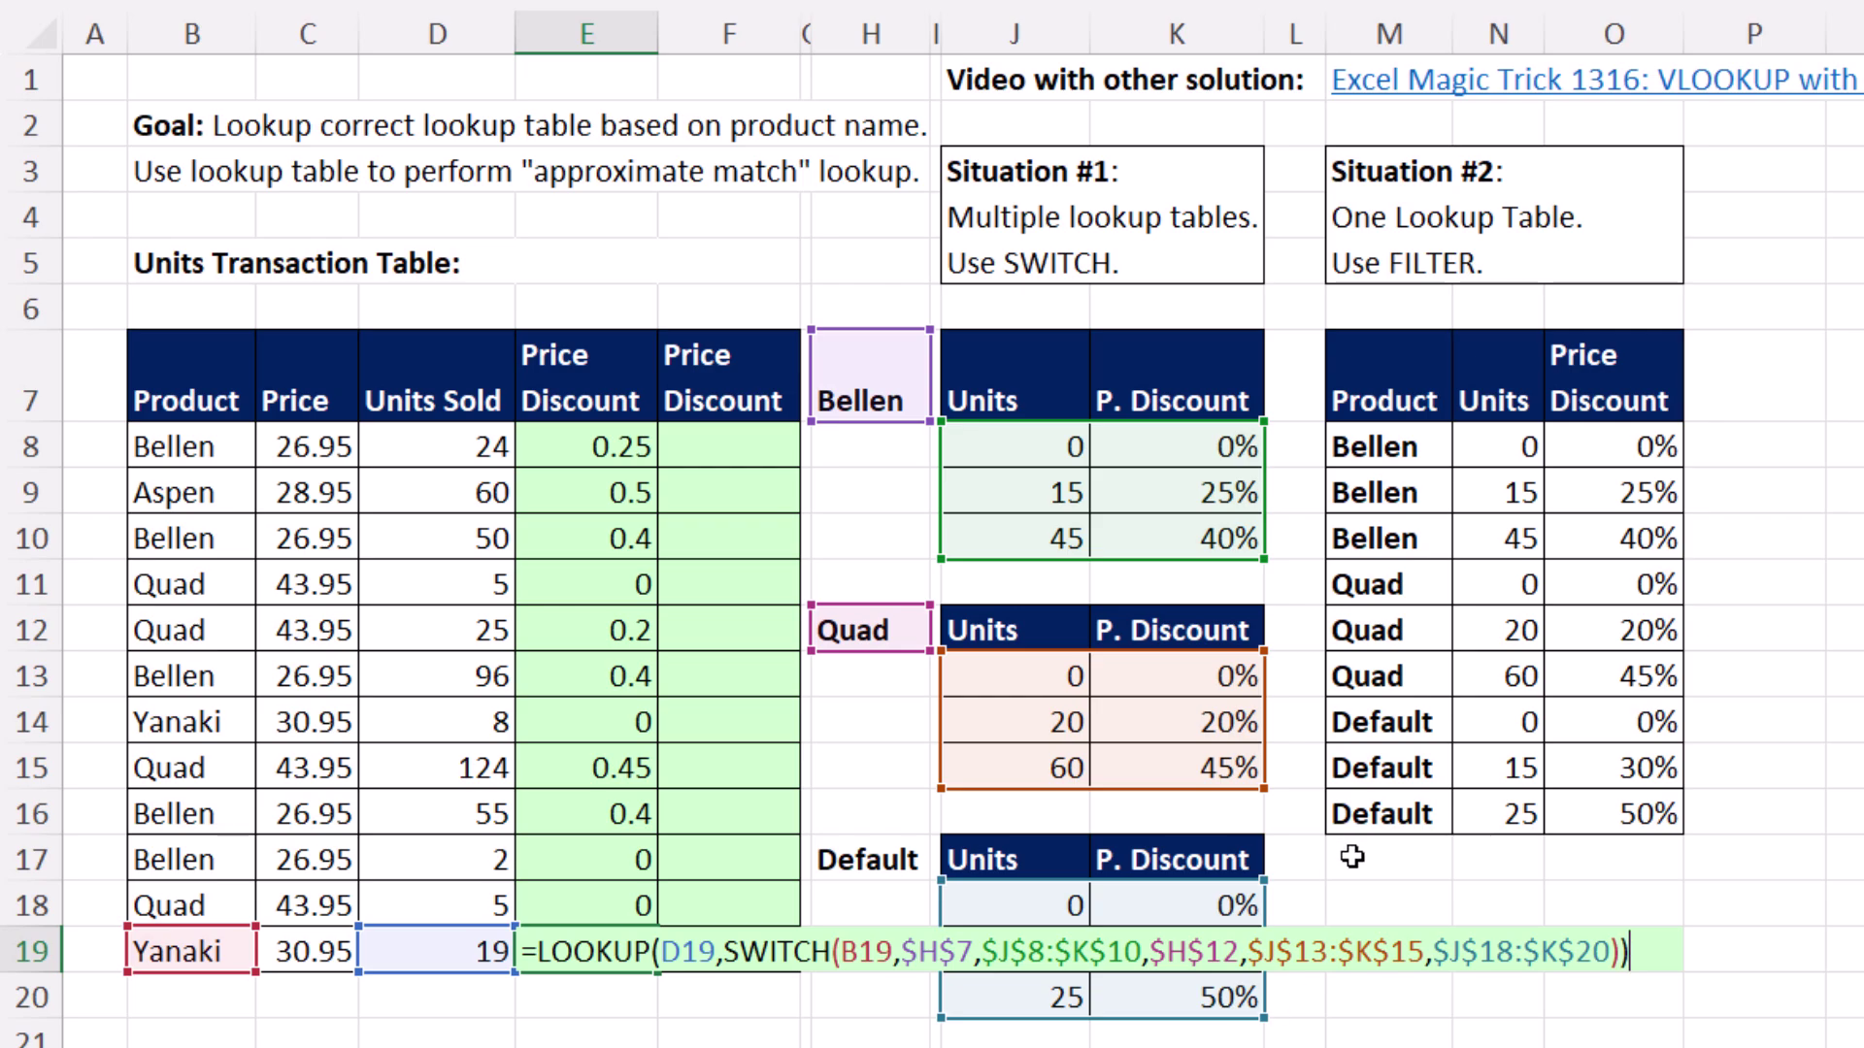
pyautogui.hotkey('ctrl', 'Return')
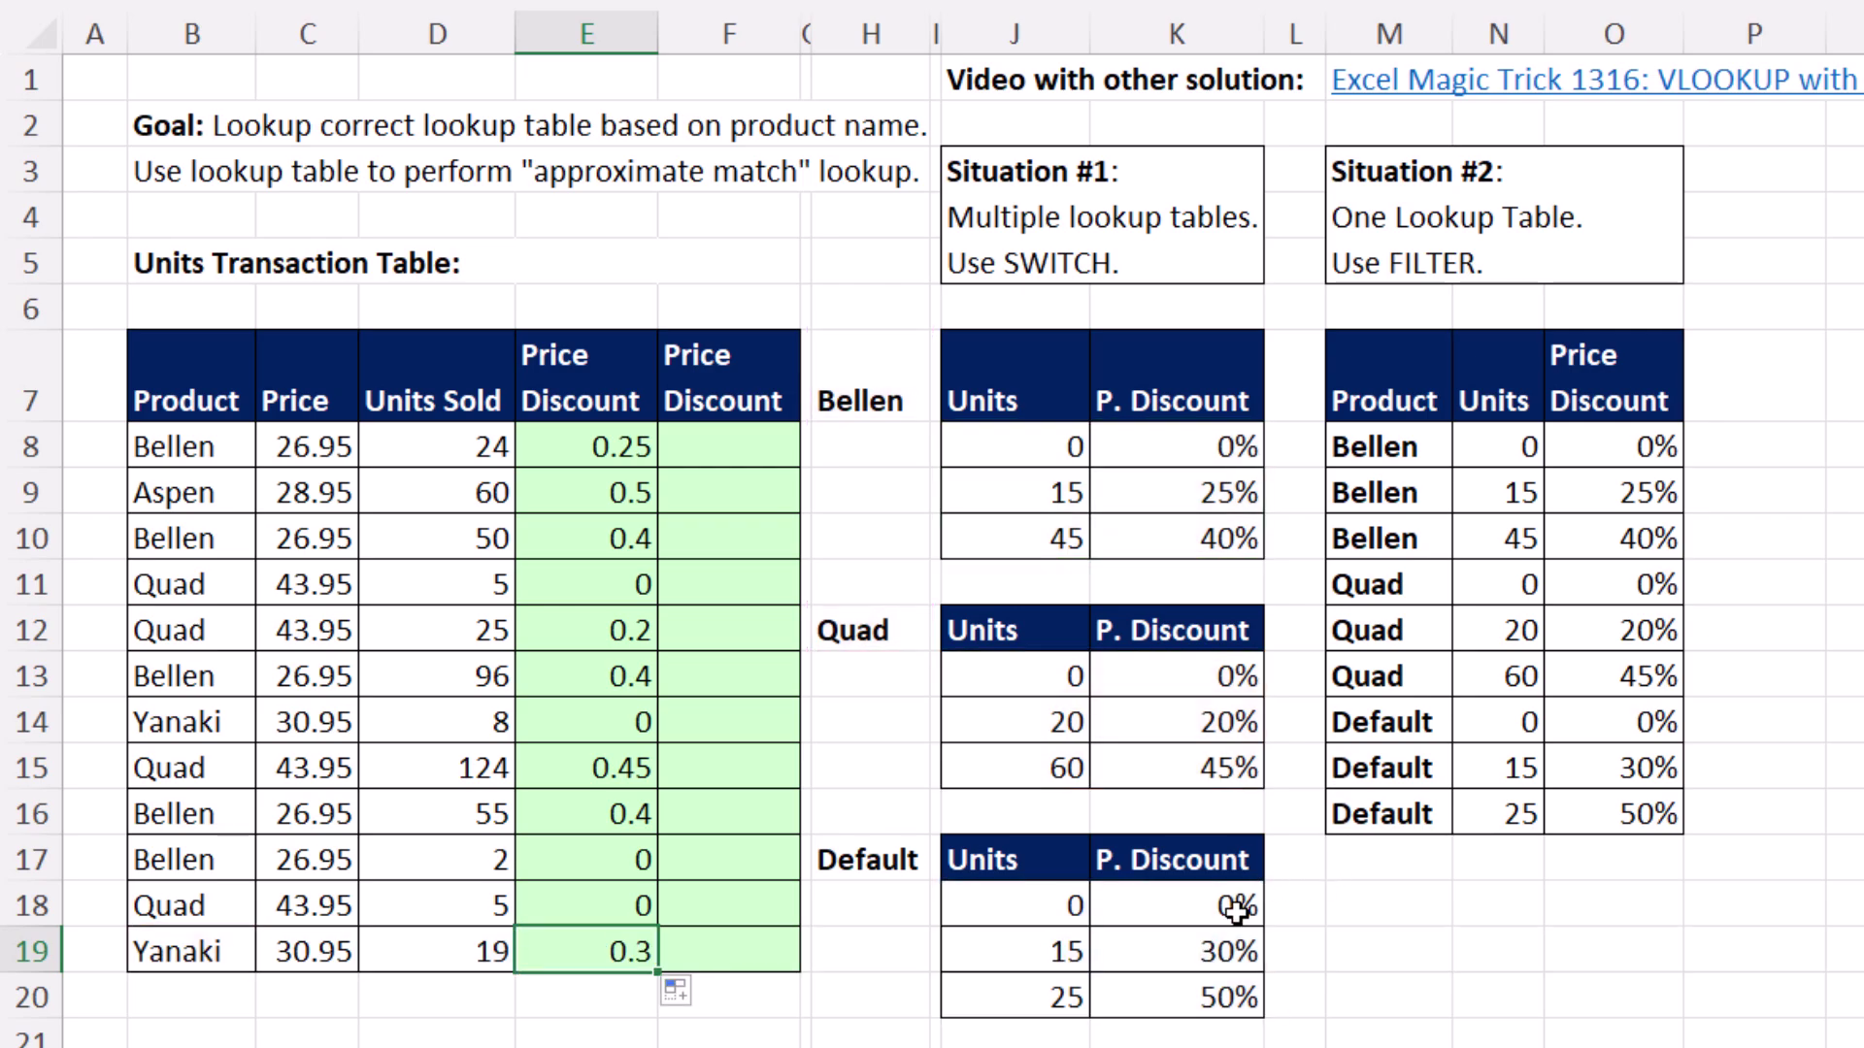